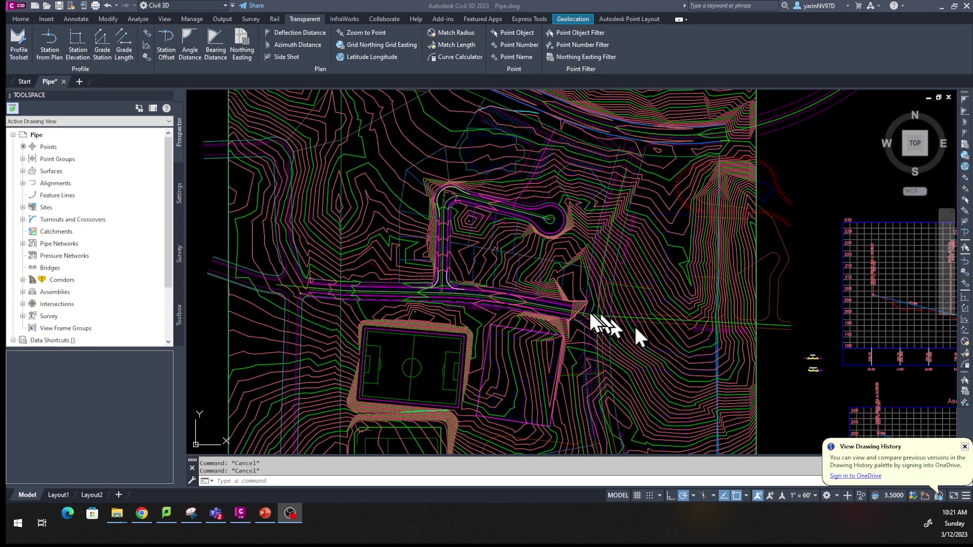
- Start a pipe network from the existing line along Ascent Place, reversing its flow direction to run from the cul-de-sac toward Jeffries Ranch Rd
scroll(584, 311, down, 4)
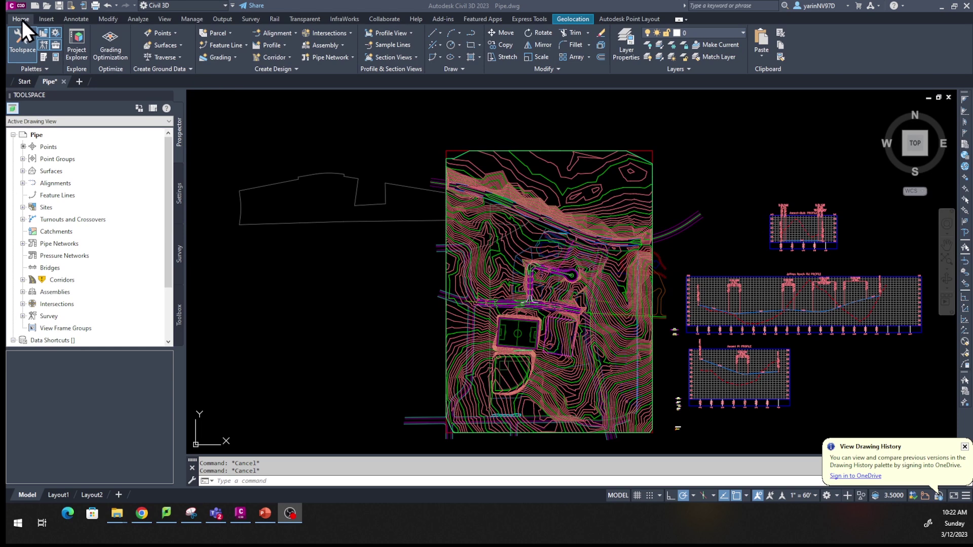
click(354, 57)
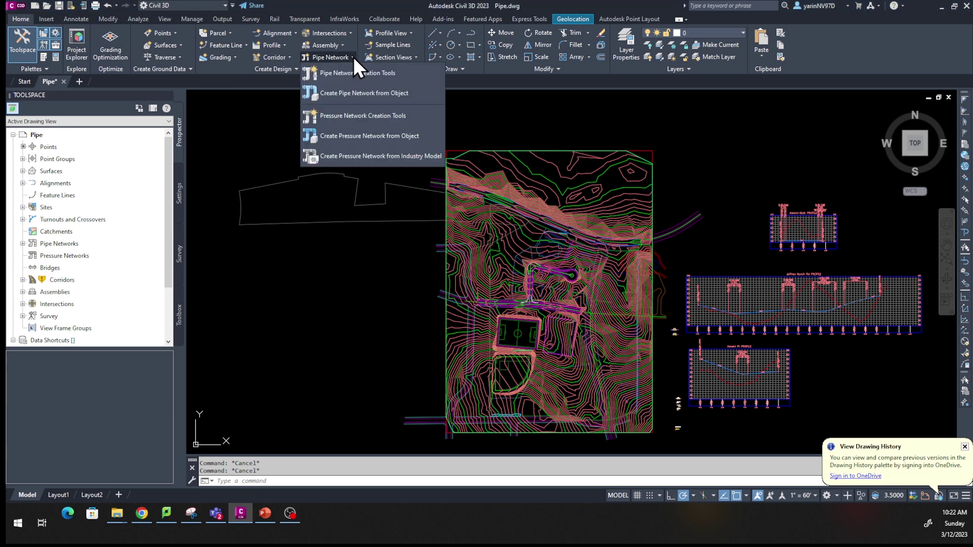
click(342, 98)
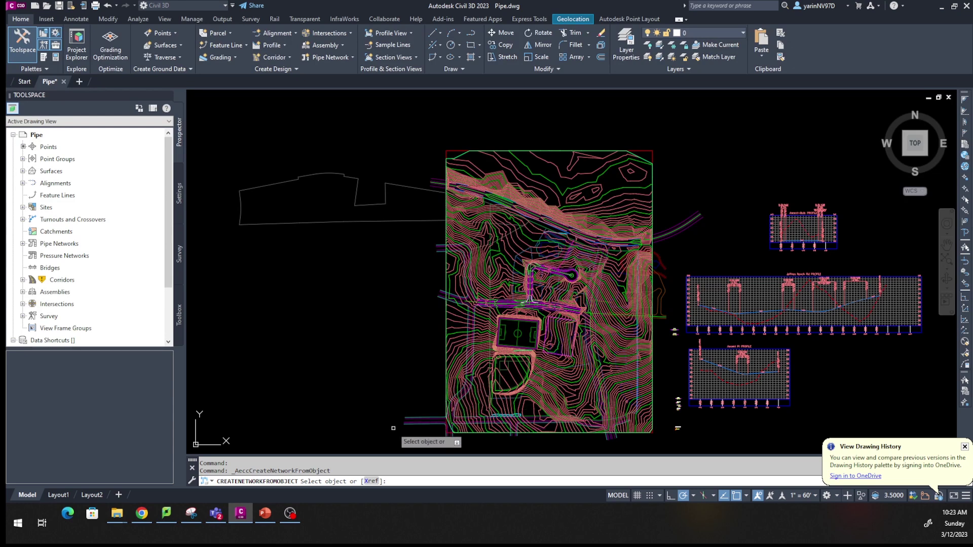
scroll(504, 316, up, 4)
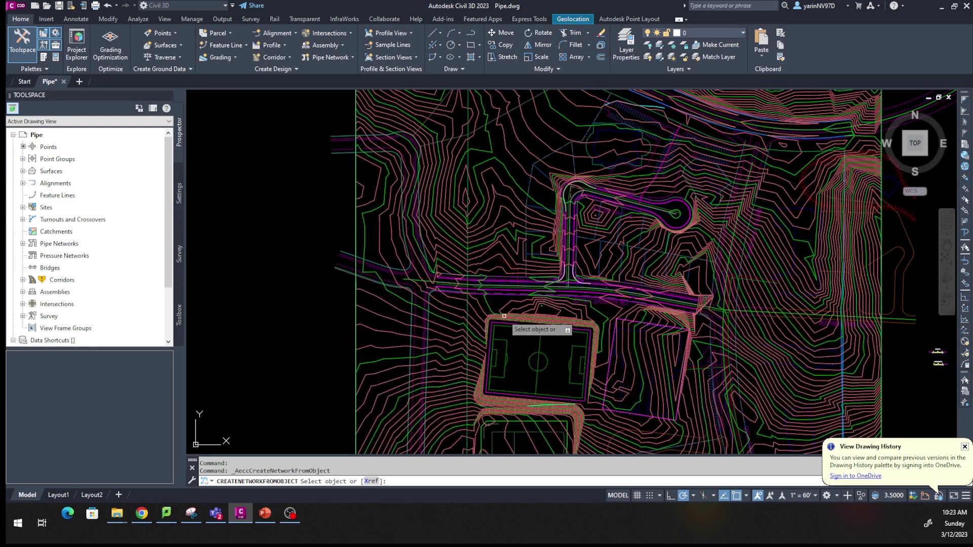
scroll(505, 315, up, 3)
mouse_move(476, 217)
middle_down()
mouse_move(491, 404)
mouse_move(477, 421)
middle_up()
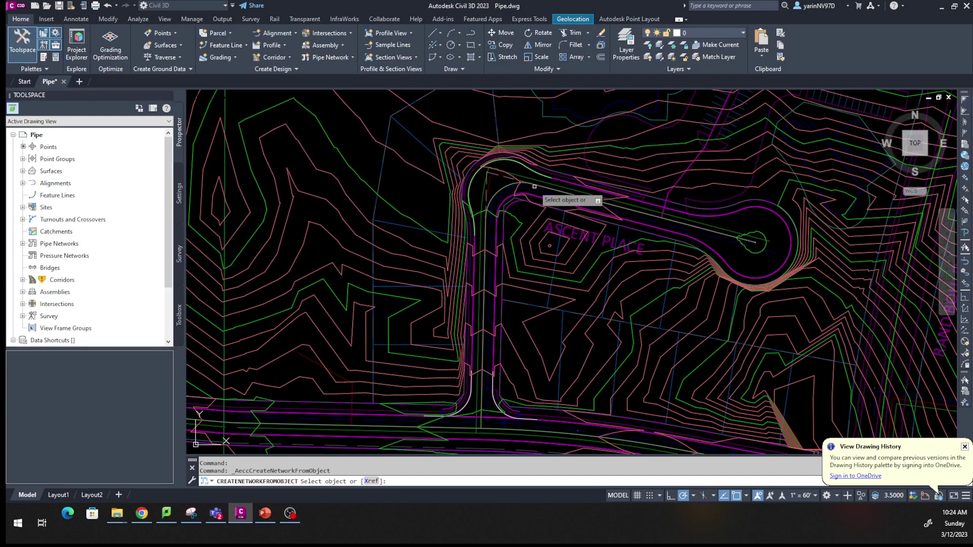
click(485, 219)
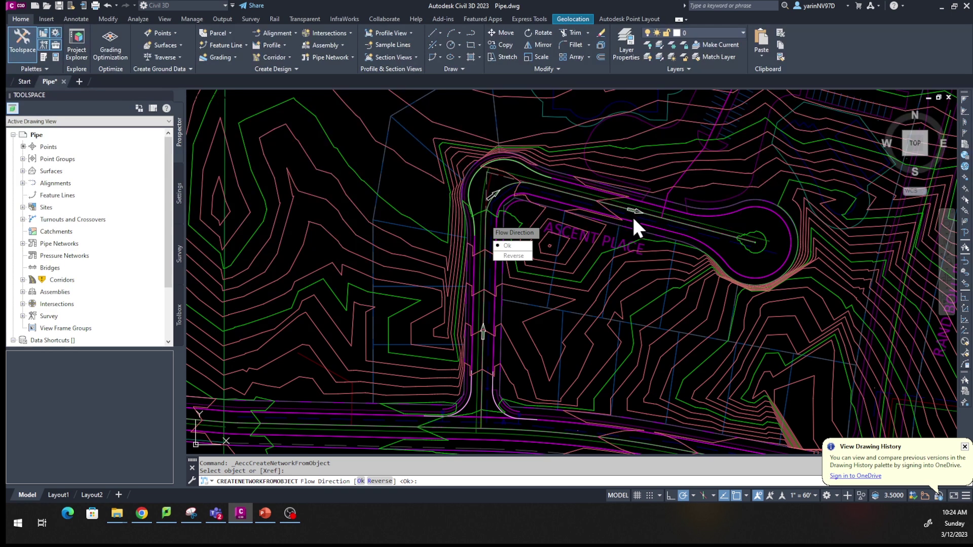
click(504, 257)
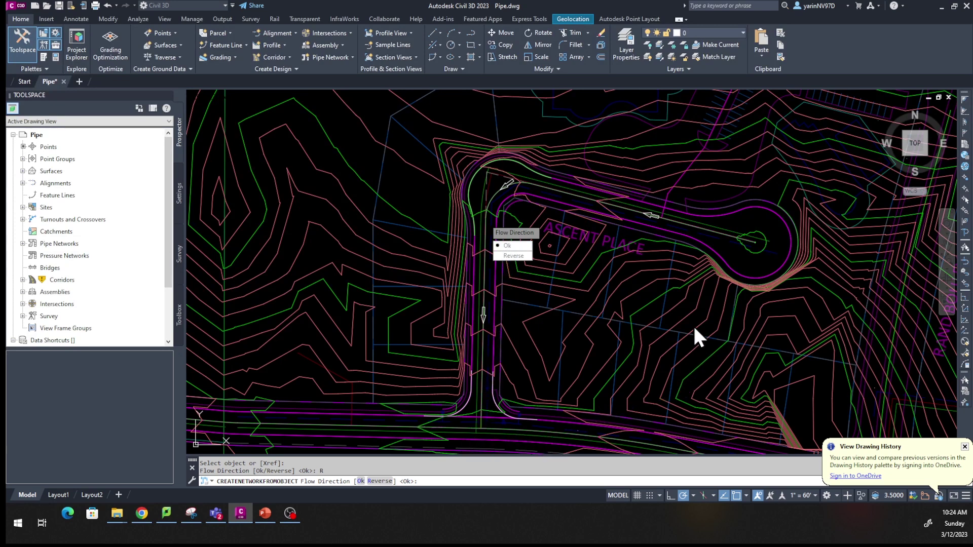
click(517, 245)
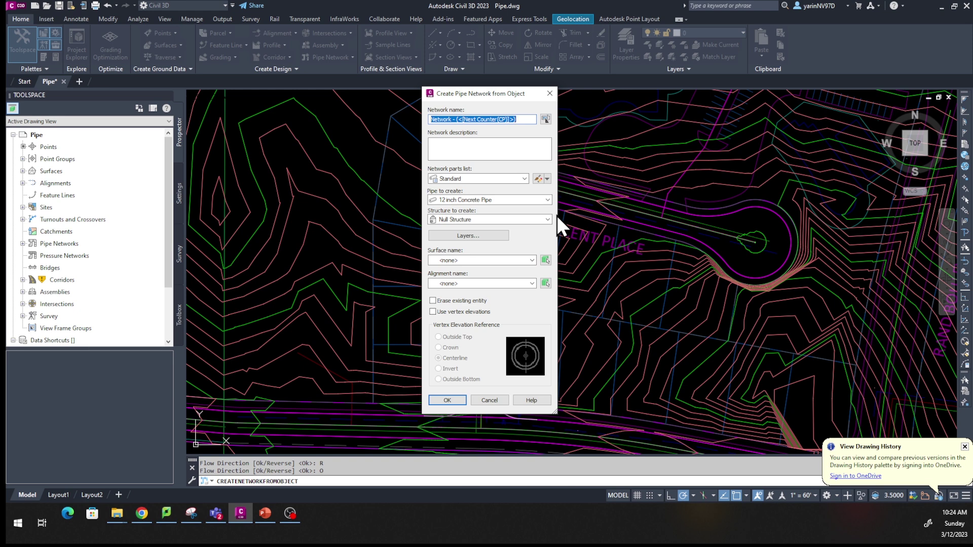
- Name the new network Drainage and assign the Storm Sewer parts list
text(D)
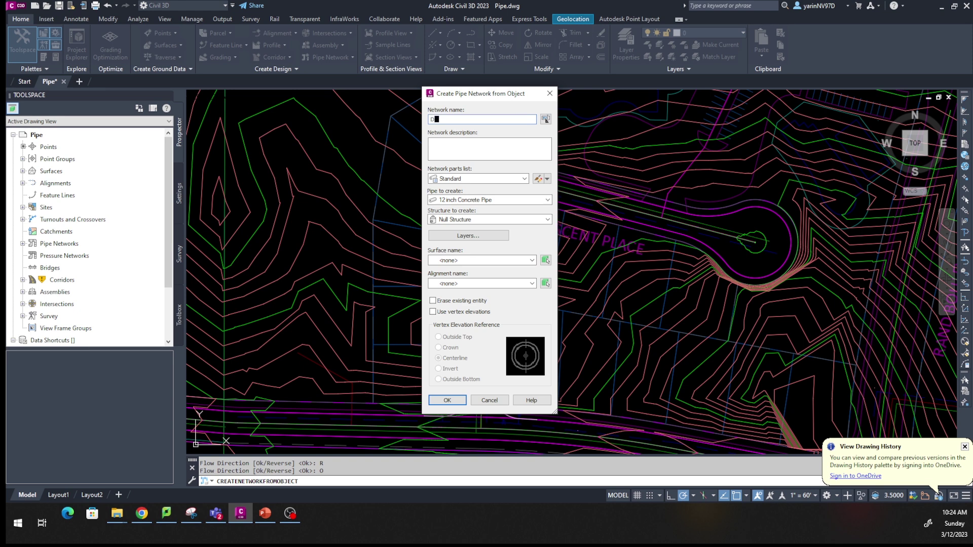
text(rainage)
click(525, 179)
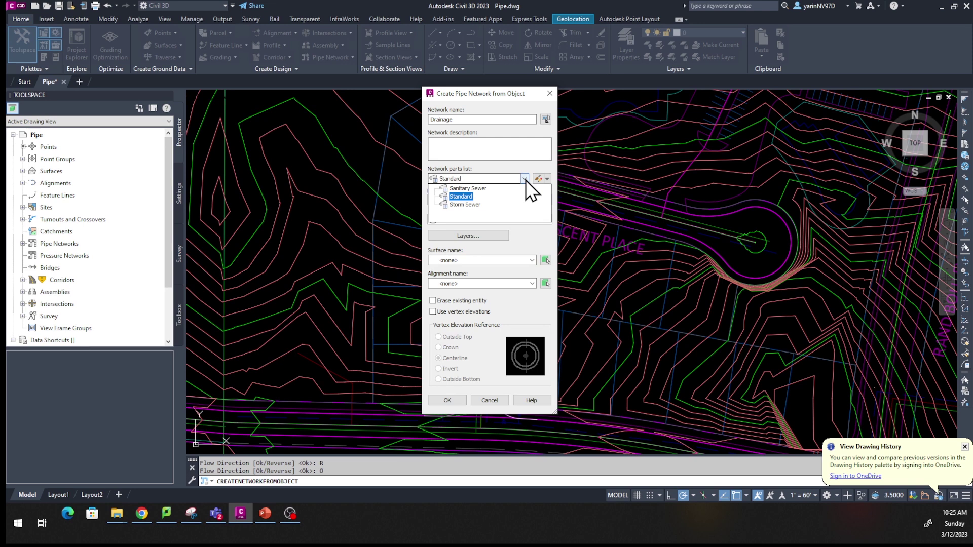
click(486, 205)
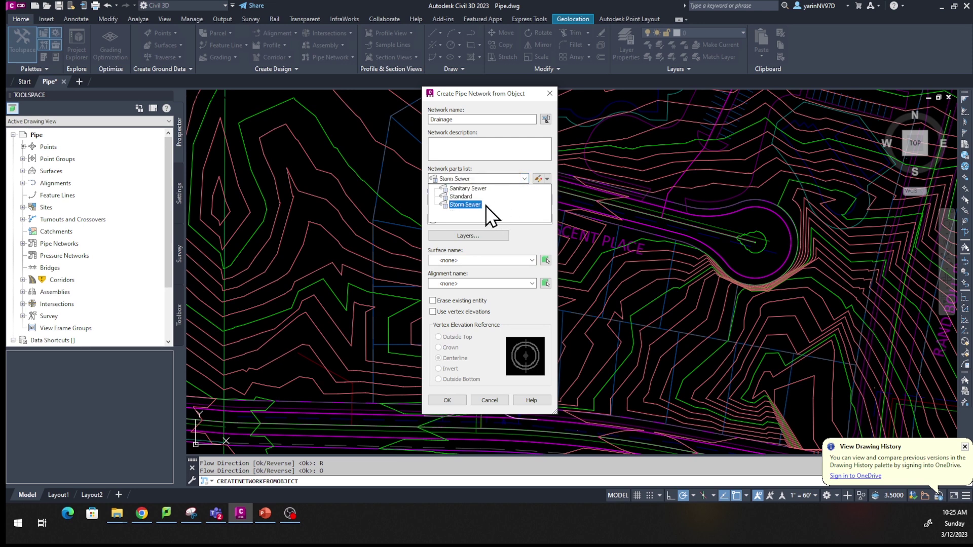
click(482, 205)
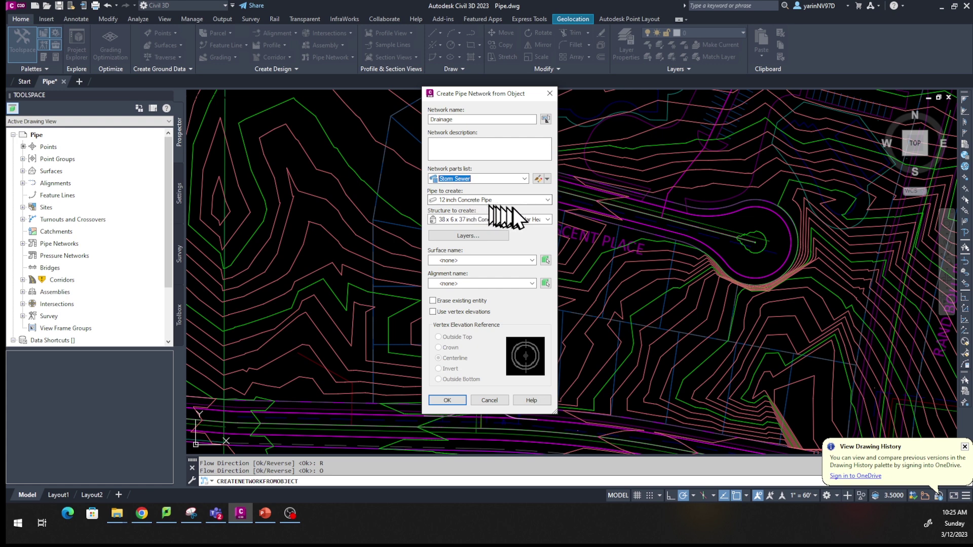
- Set the network's pipe to 12.0 inch PVC and its structure to the 15 dia 18 dia Slab Top Cylindrical Structure with circular frame
click(550, 200)
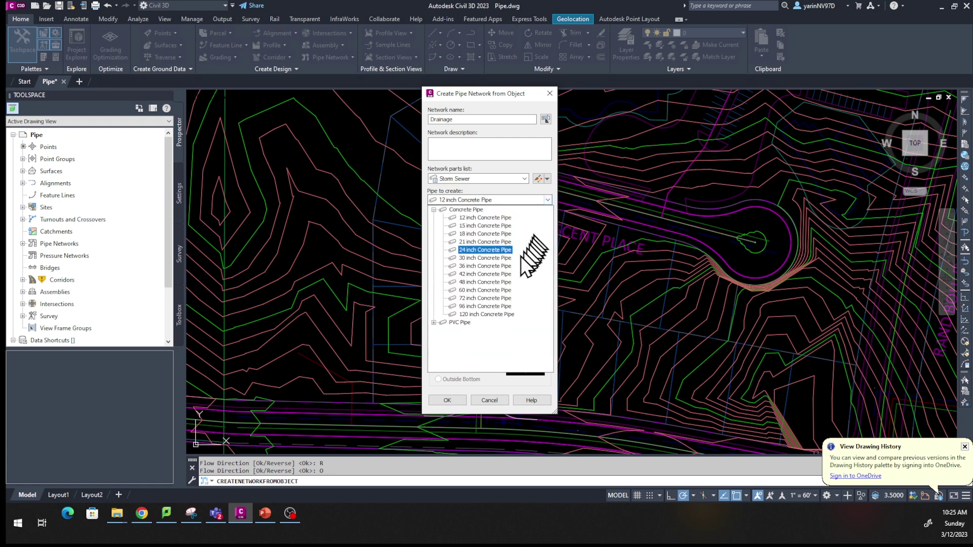
click(433, 323)
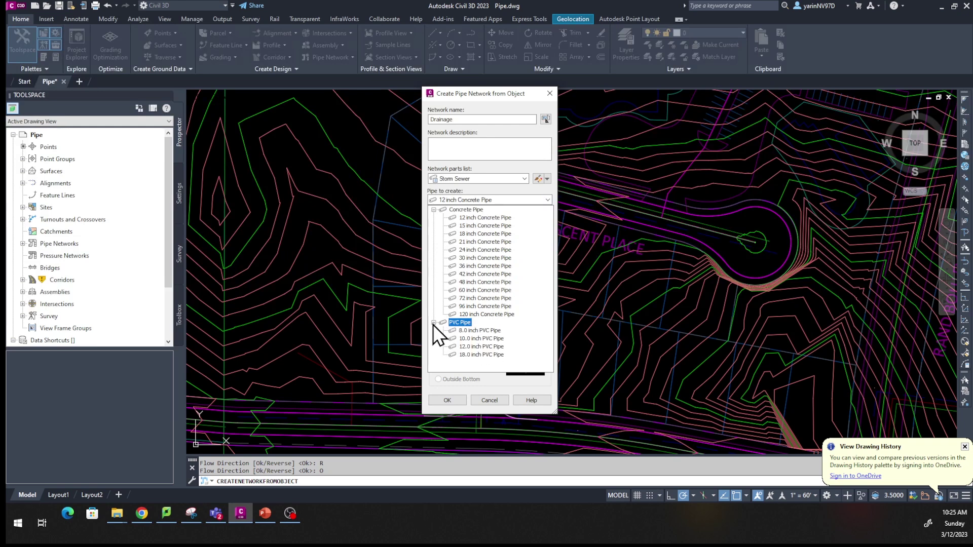
click(470, 348)
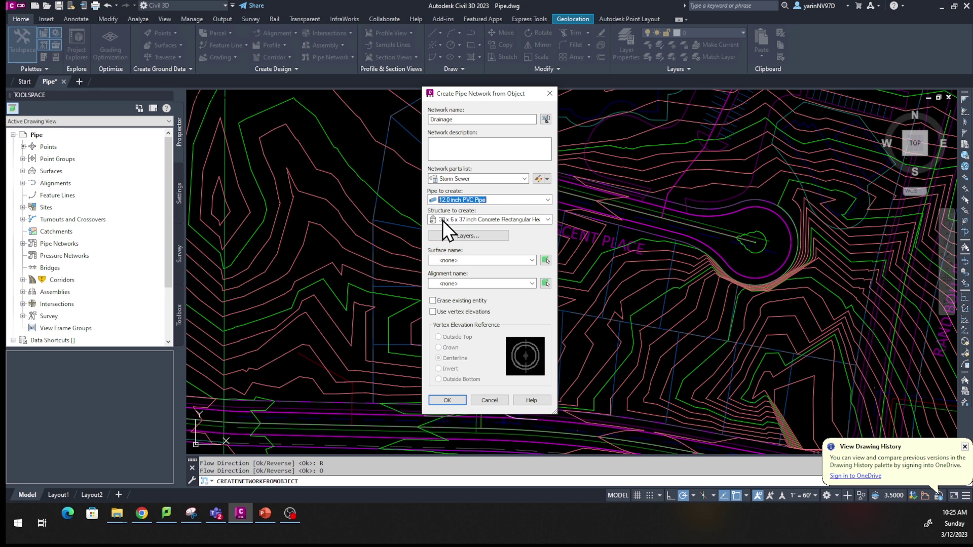
click(548, 219)
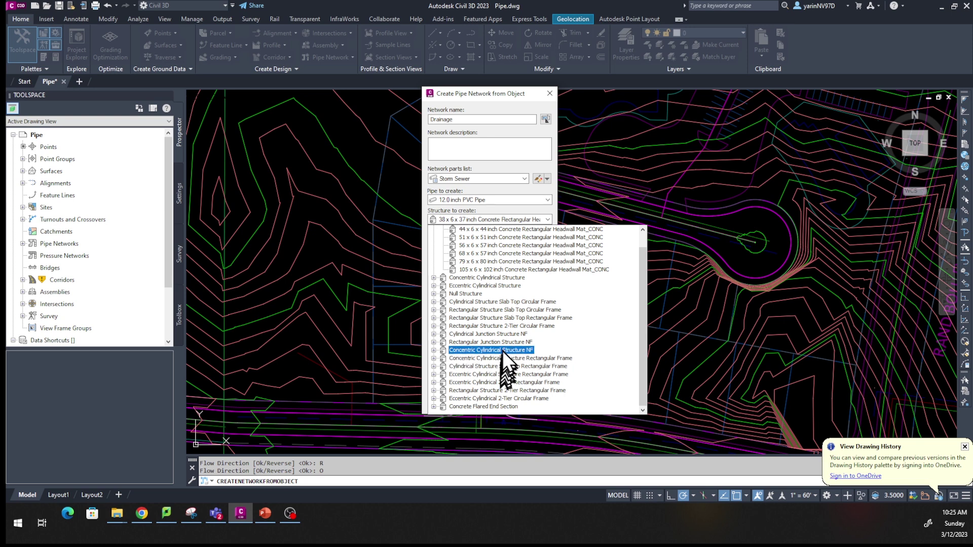
click(507, 303)
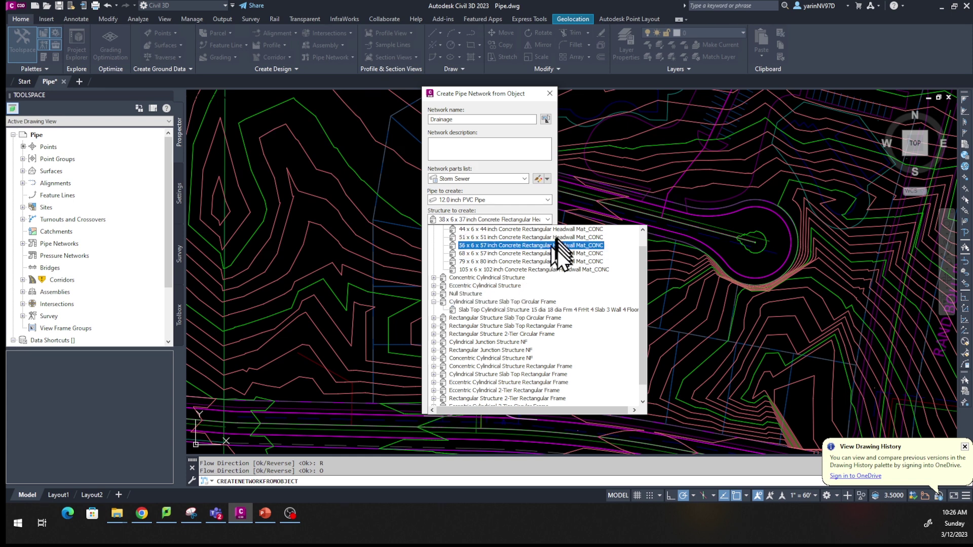
click(498, 309)
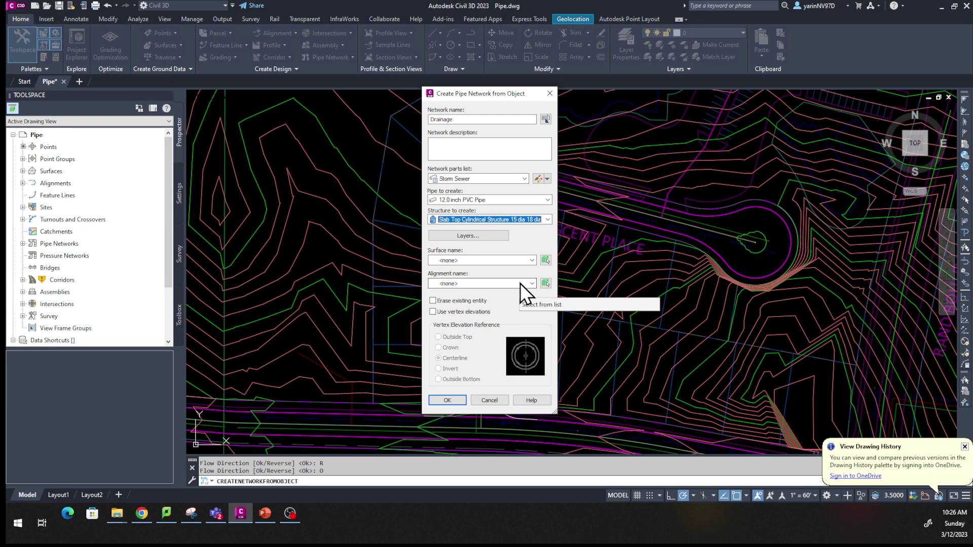
- Reference the FG surface and the Ascent Pl alignment, and create the Drainage network
click(532, 260)
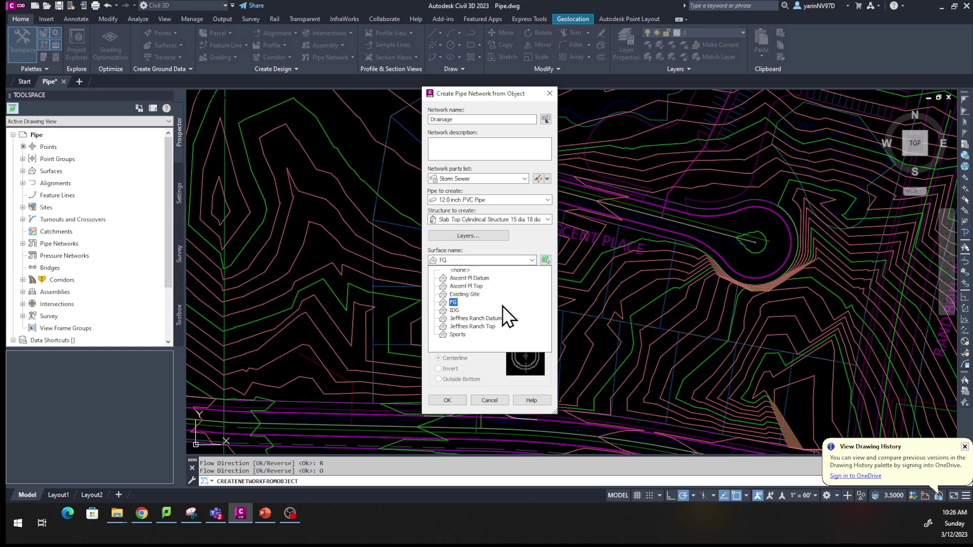
click(454, 303)
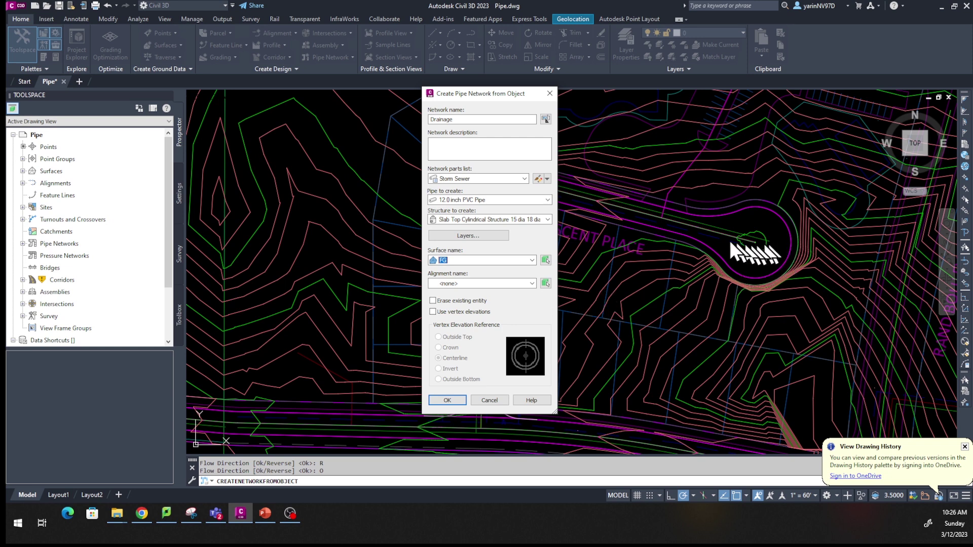
click(530, 284)
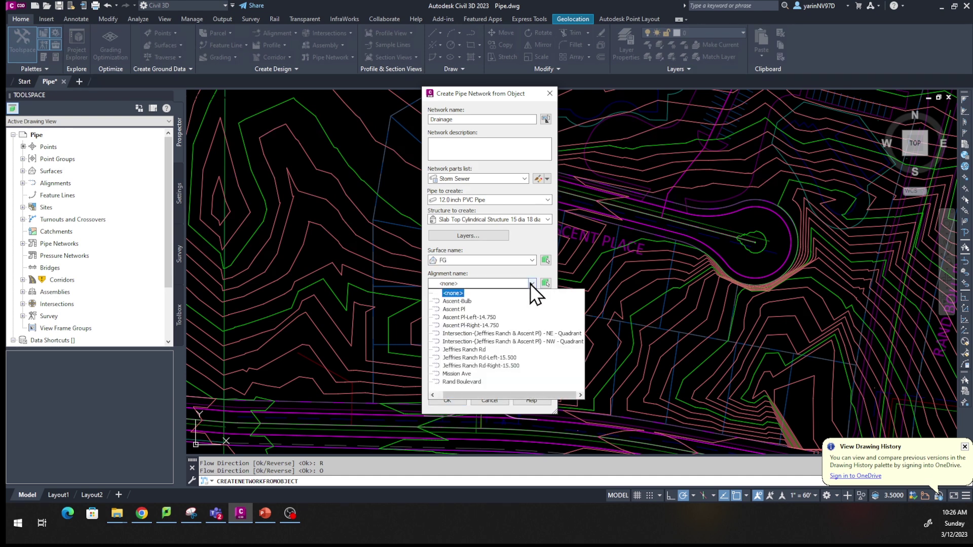
click(458, 310)
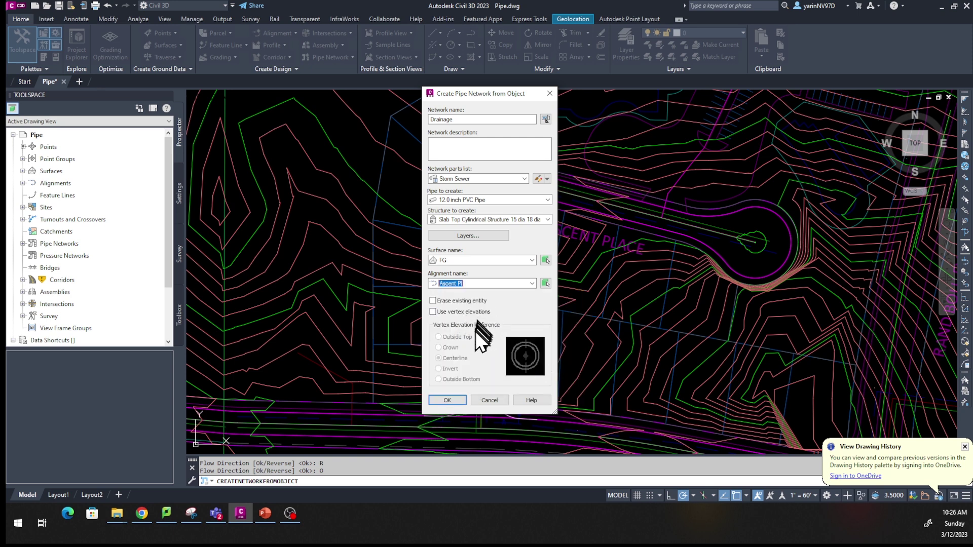
click(456, 400)
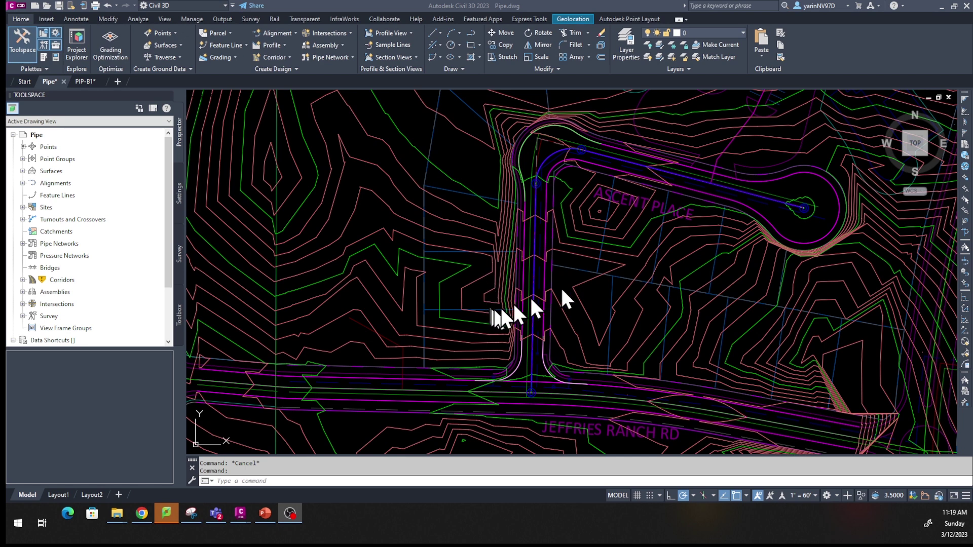
- Open the Drainage network for layout editing and set its reference alignment to Jeffries Ranch Rd
click(669, 173)
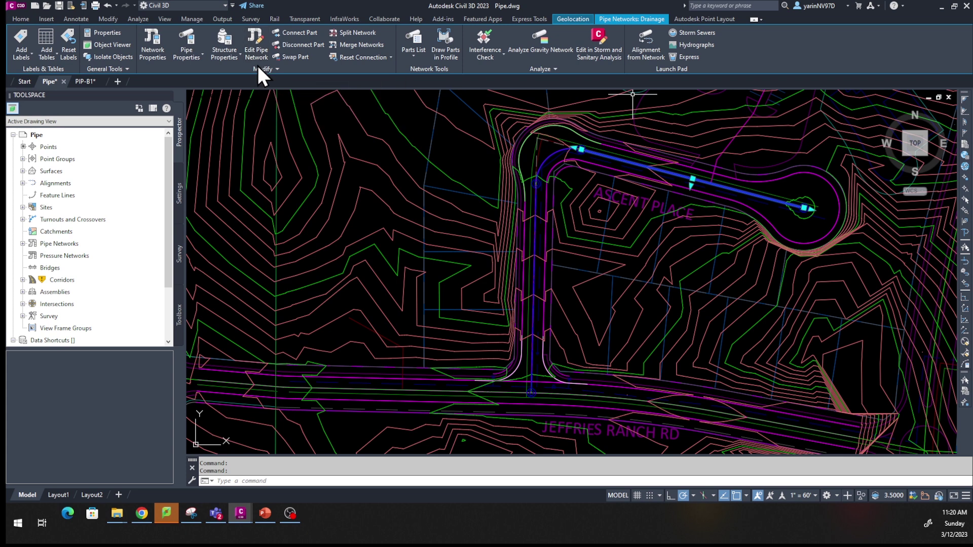
click(256, 50)
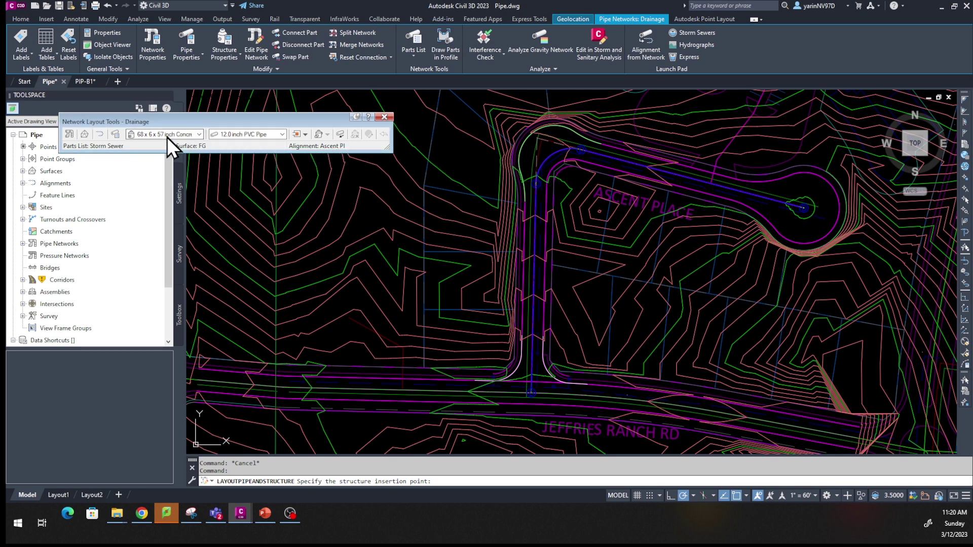
click(100, 134)
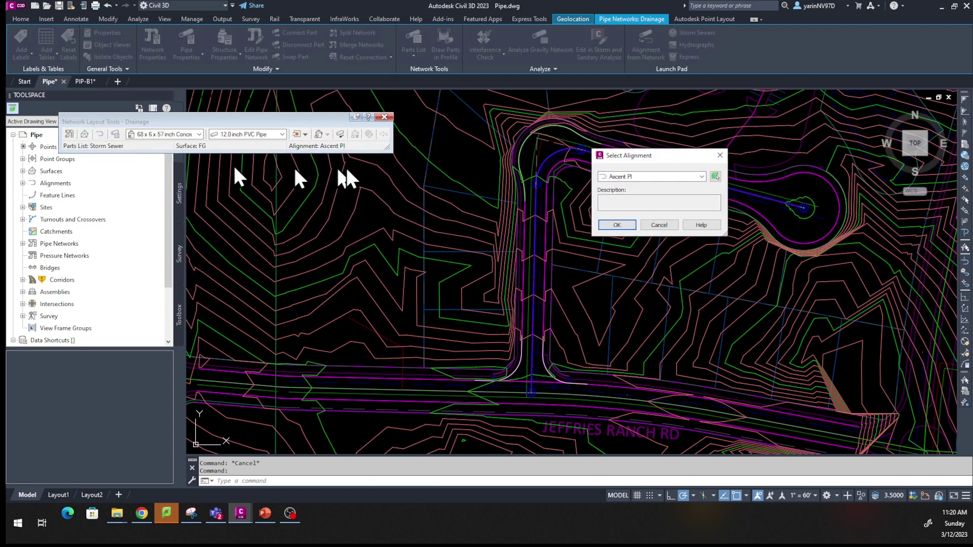
click(702, 177)
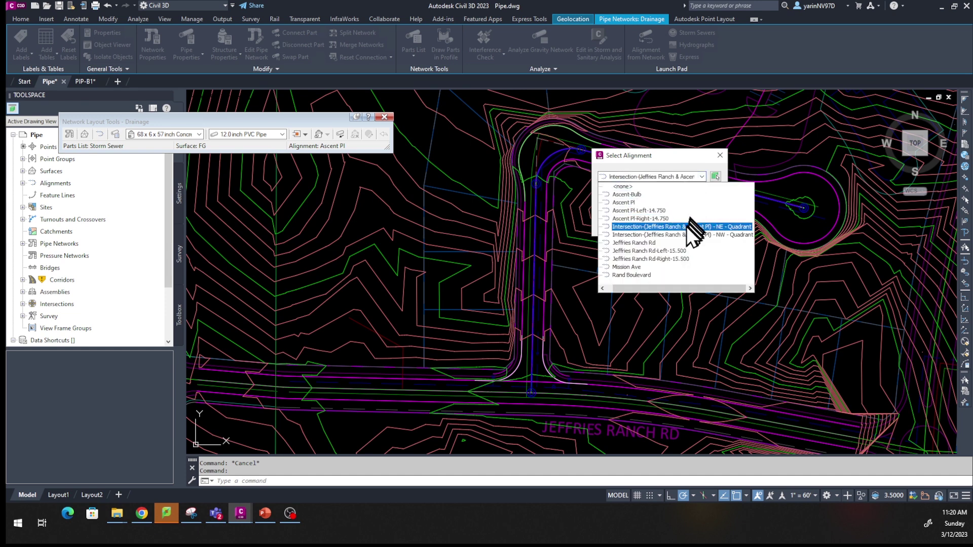
click(647, 242)
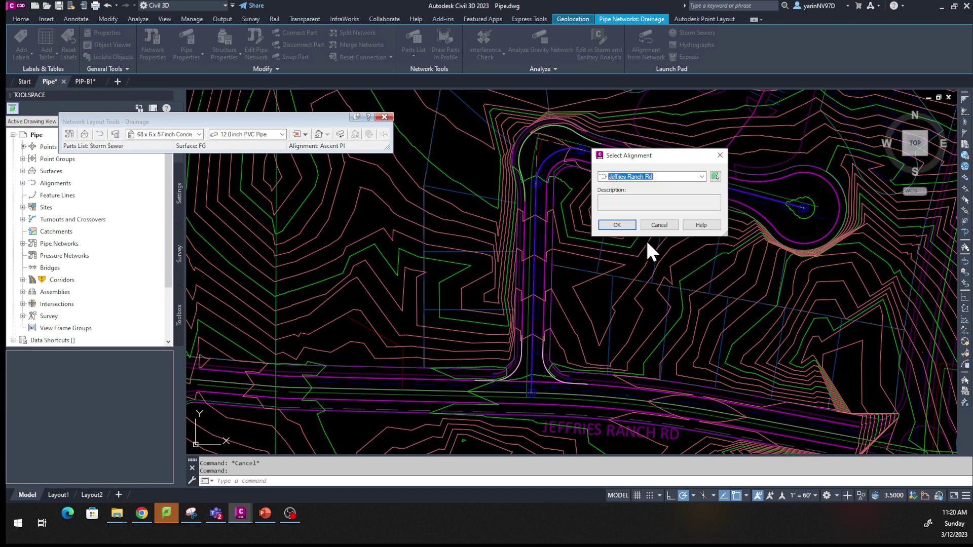
click(616, 226)
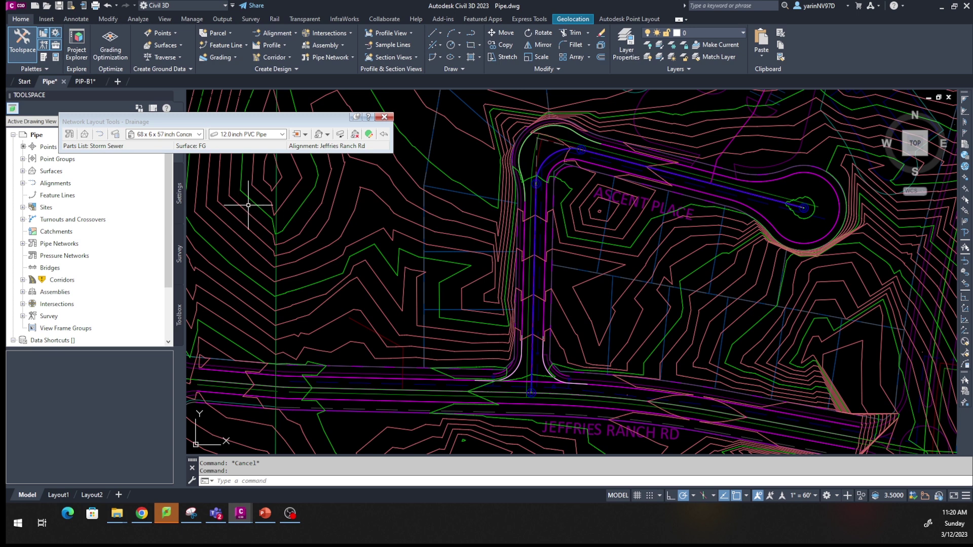
- Choose the 68 x 6 x 57 inch Concrete Rectangular Headwall and the 12.0 inch PVC Pipe as the parts for the next layout
click(197, 137)
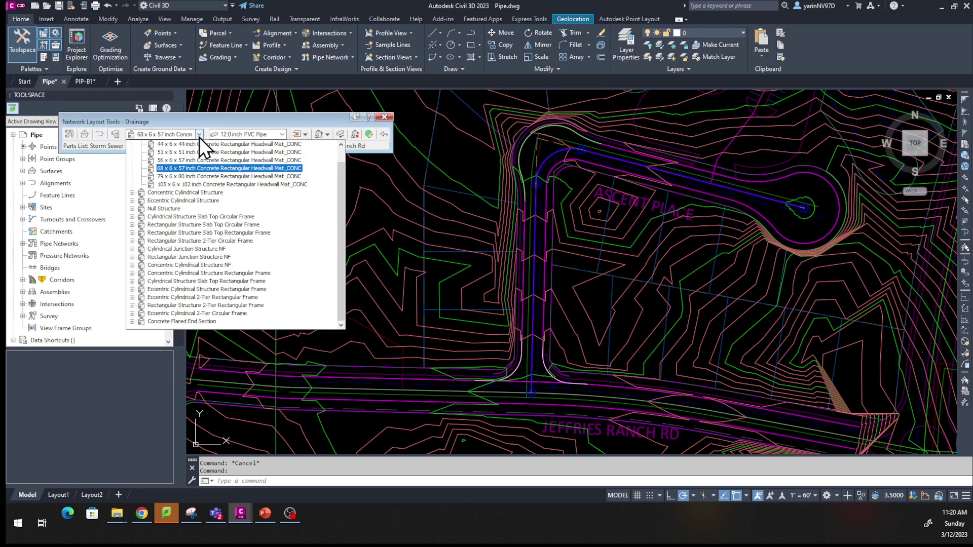
click(192, 168)
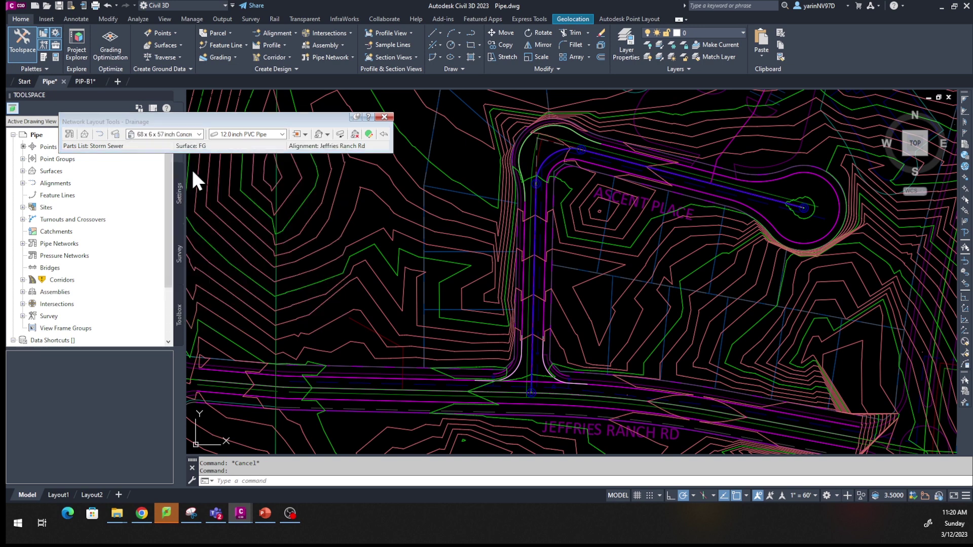
click(283, 135)
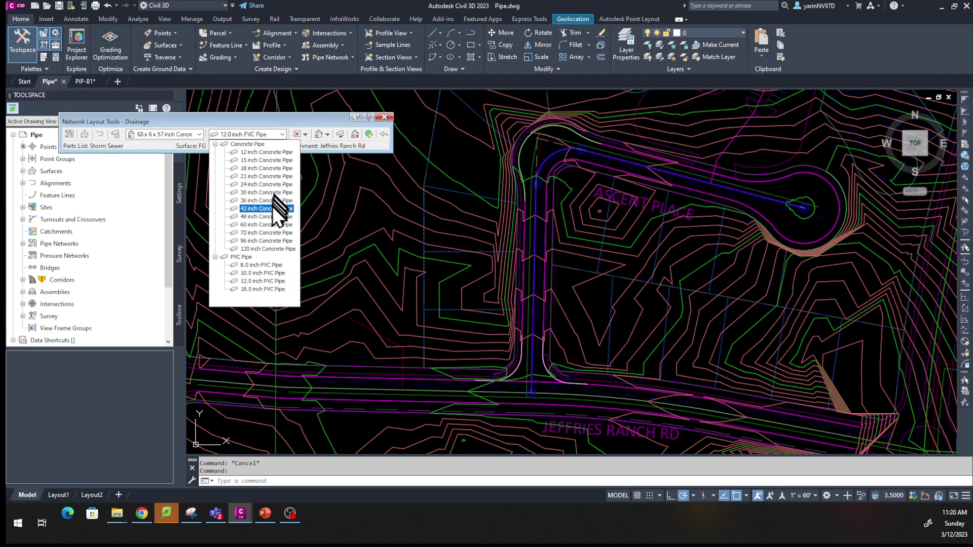
click(266, 285)
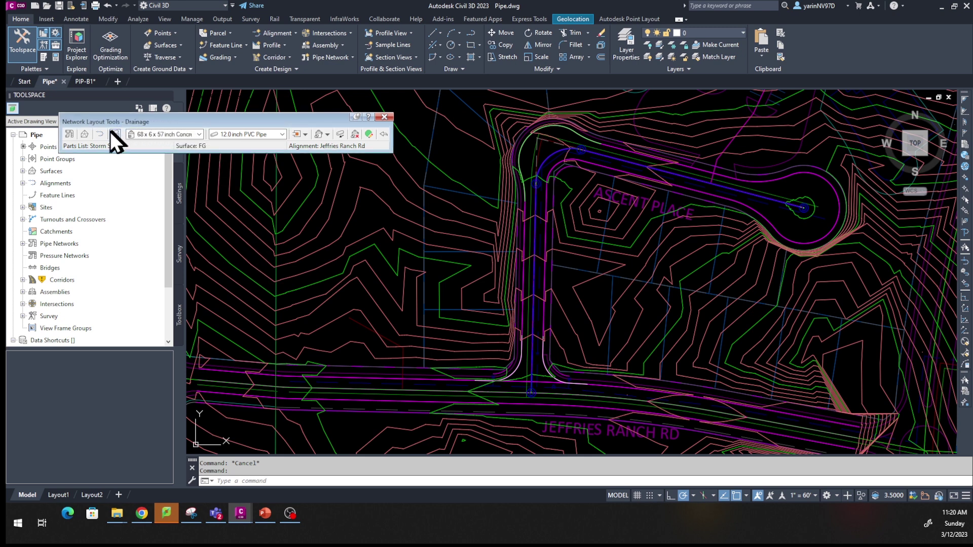
- Lay out a 12.0 inch PVC pipe with concrete headwalls at both ends of the short diagonal red line north of Jeffries Ranch Rd
click(318, 135)
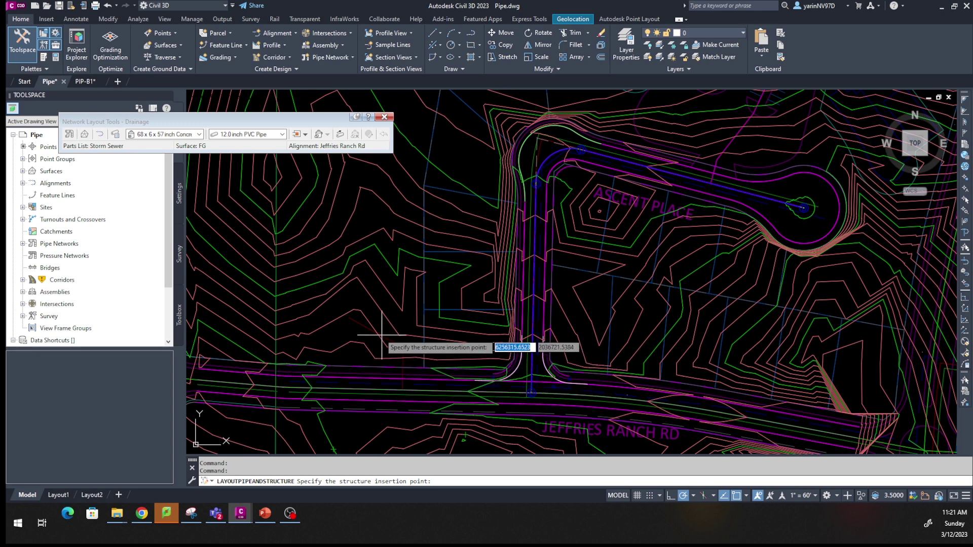
click(351, 321)
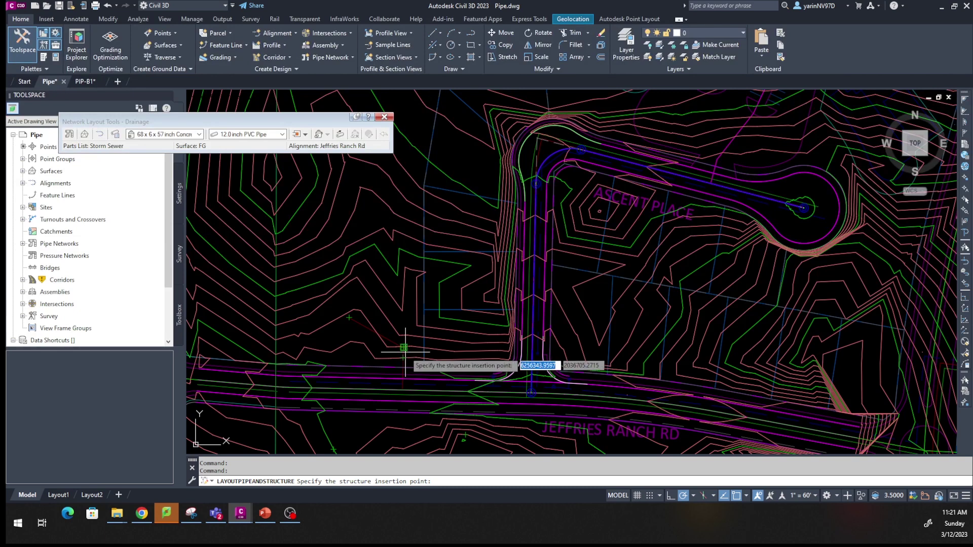
click(349, 318)
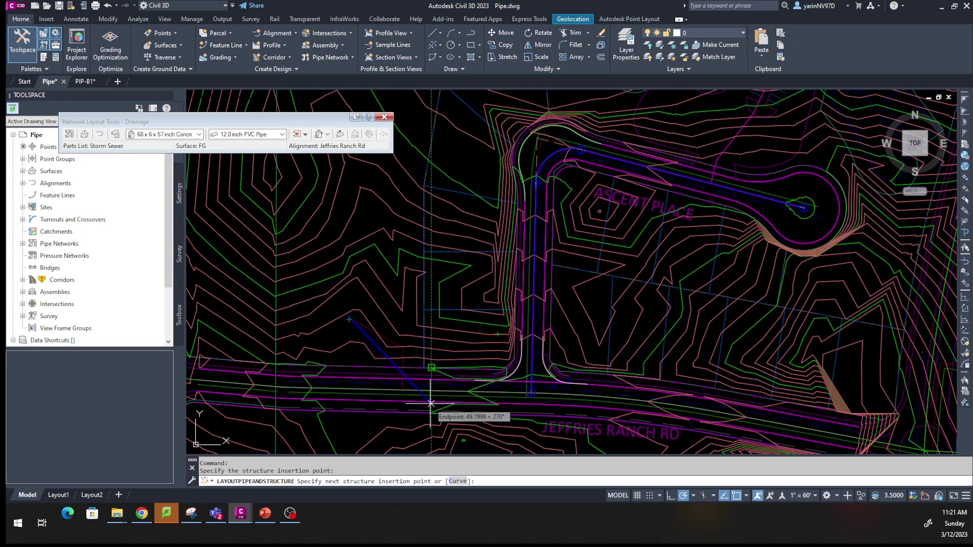
click(404, 347)
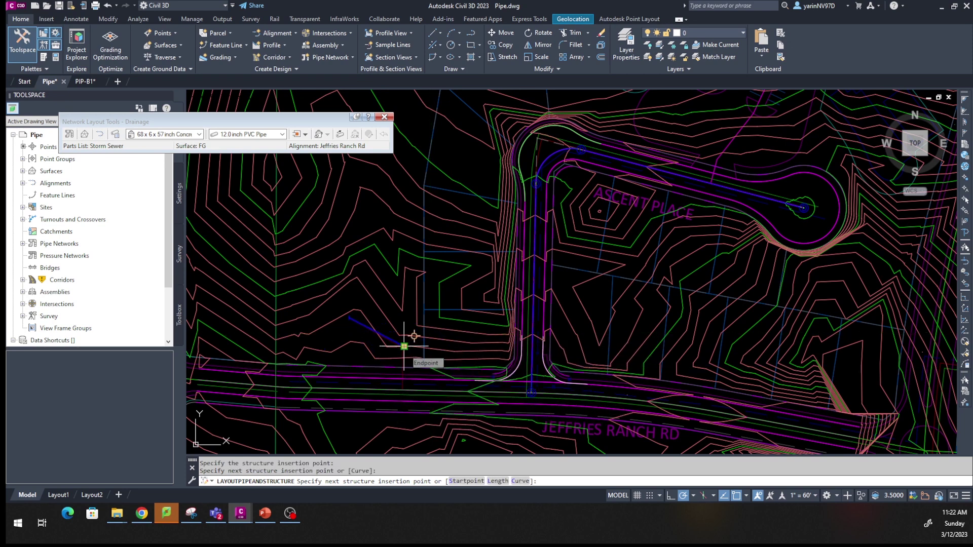
key(Return)
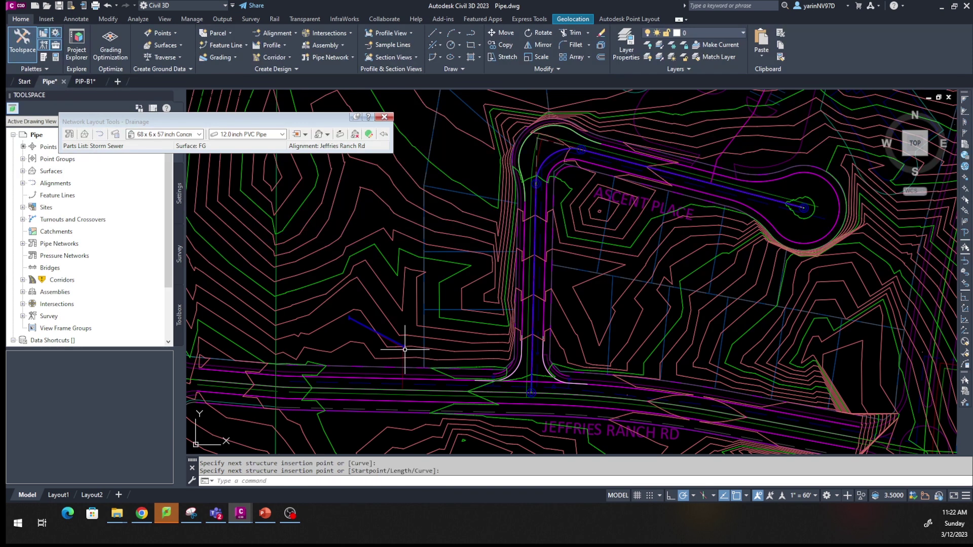
scroll(366, 356, up, 6)
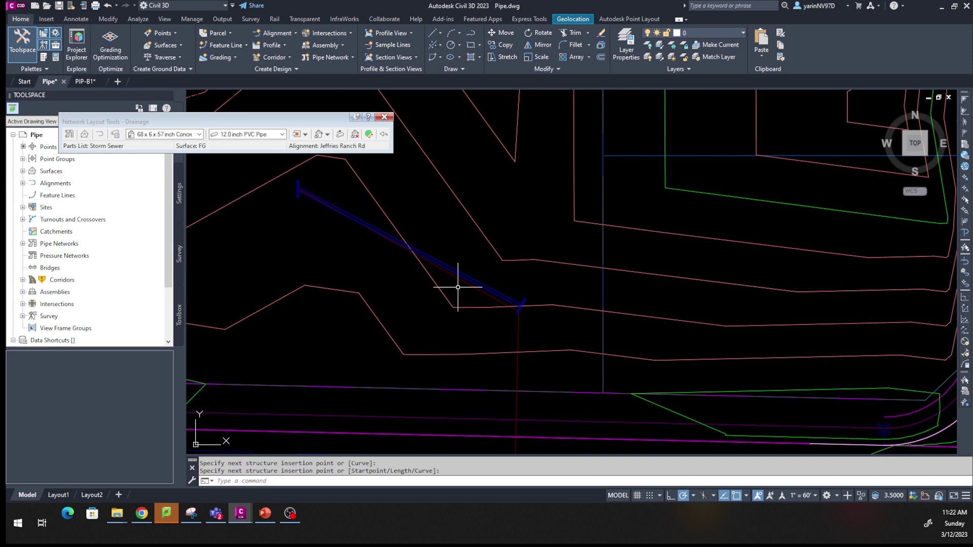
scroll(458, 287, down, 2)
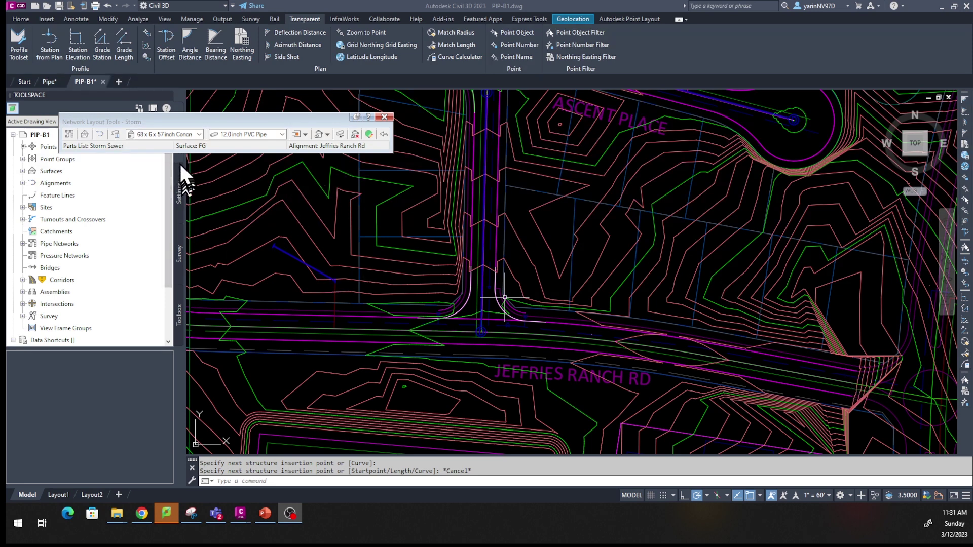
- Choose the 15 dia 18 dia Slab Top Cylindrical Structure with circular frame and the 18.0 inch PVC Pipe as layout parts
click(199, 134)
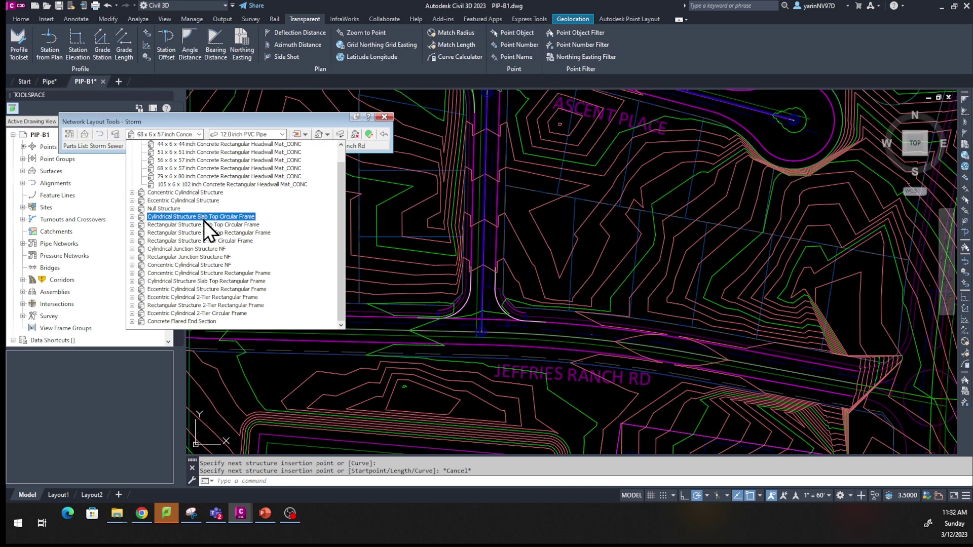
click(132, 217)
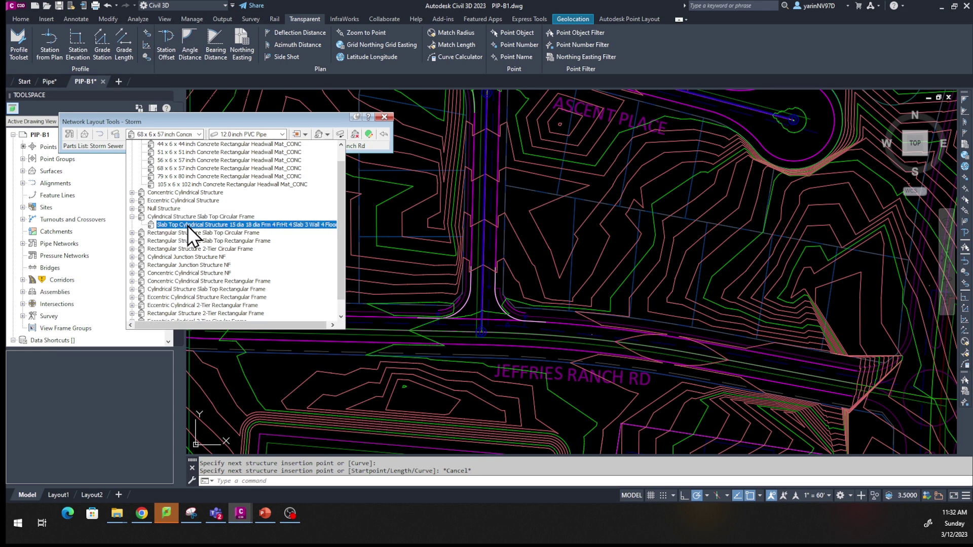
click(188, 225)
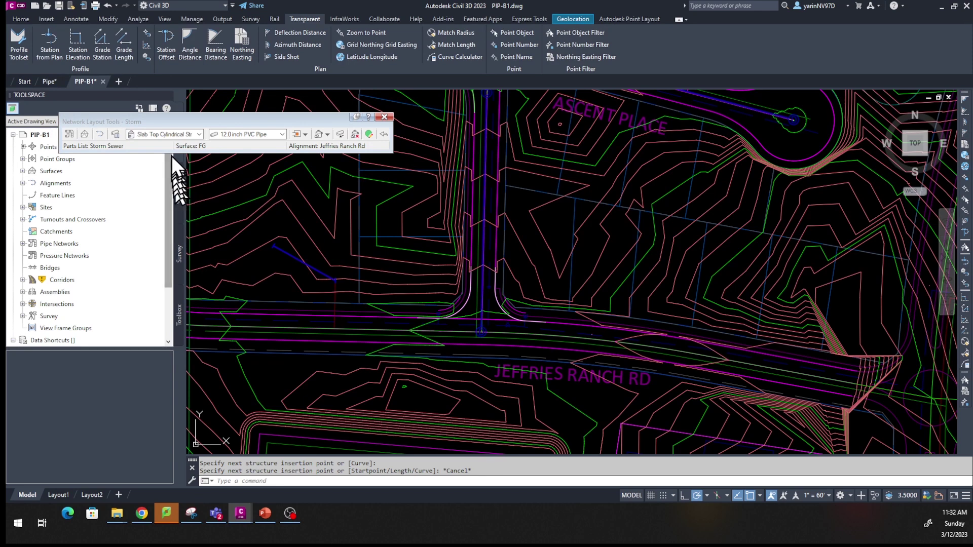
click(281, 136)
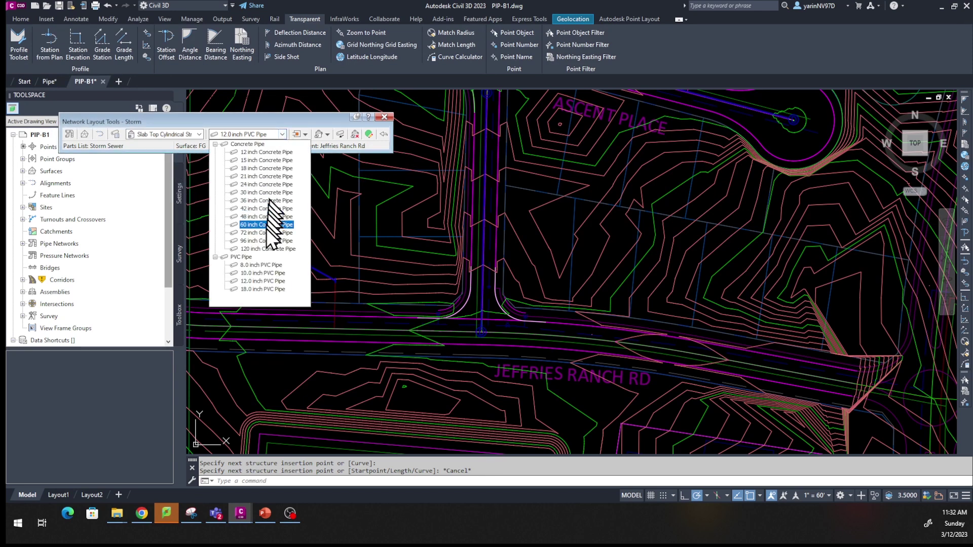
click(263, 289)
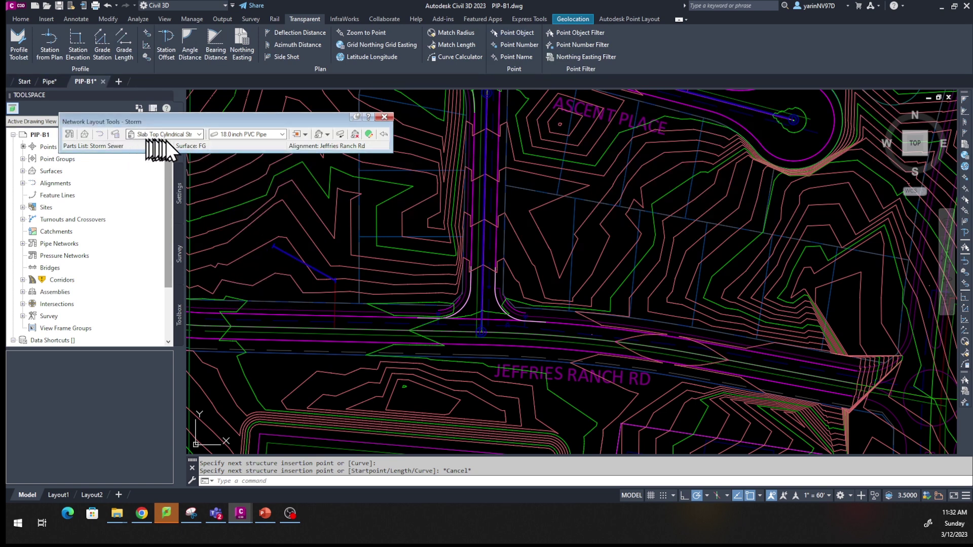
- Start a pipe and structure layout and place the first structure at station 1020, offset 0, from the Jeffries Ranch Rd alignment using Station Offset
click(318, 134)
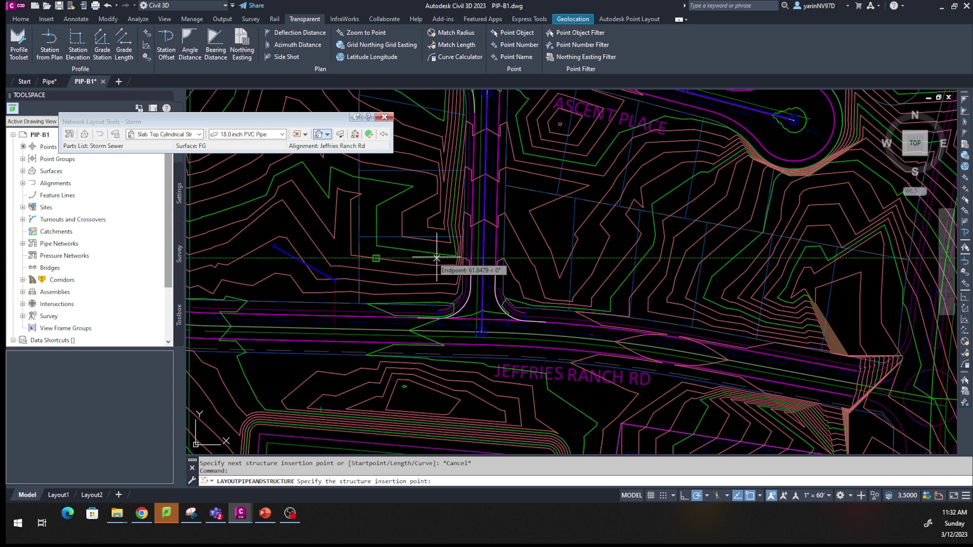
click(20, 19)
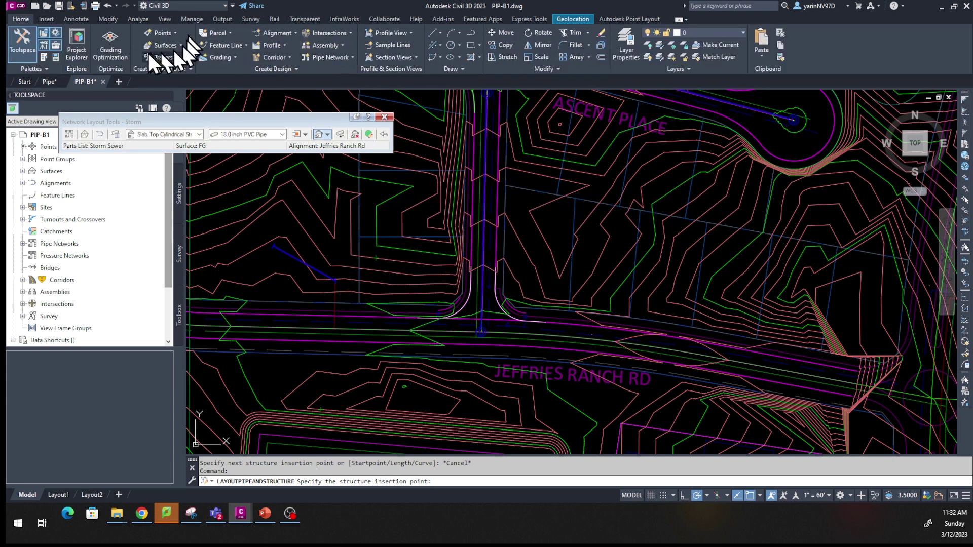
click(305, 19)
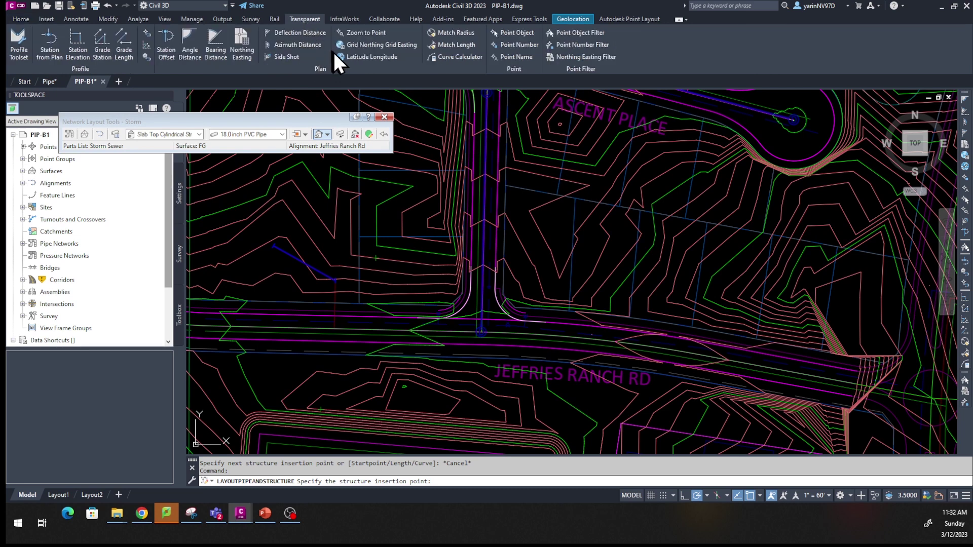
click(165, 50)
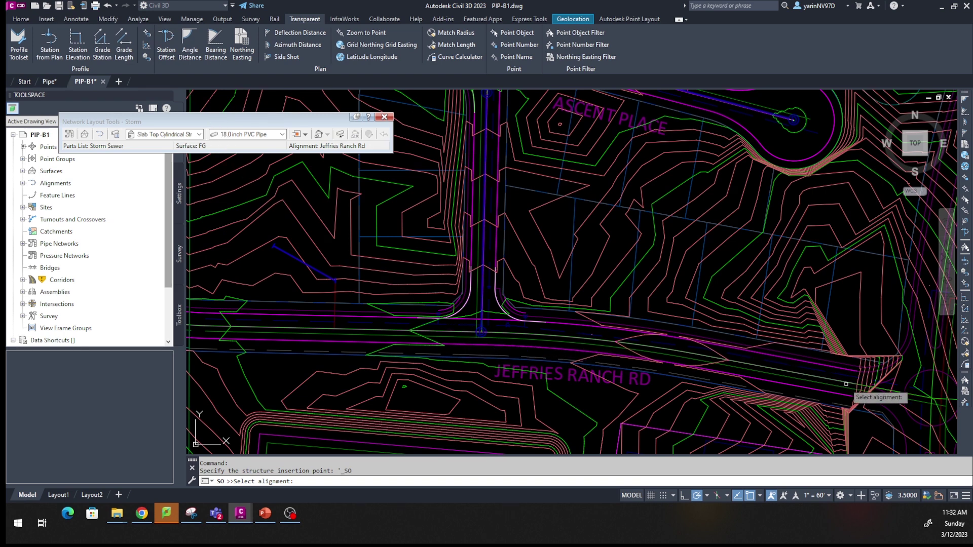
scroll(522, 348, up, 5)
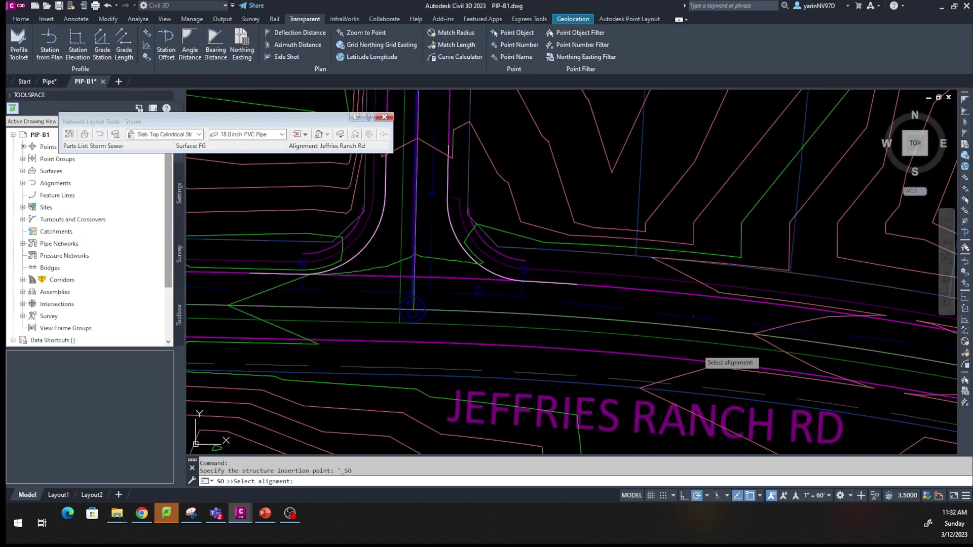
middle_drag(696, 350, 592, 335)
scroll(592, 335, down, 3)
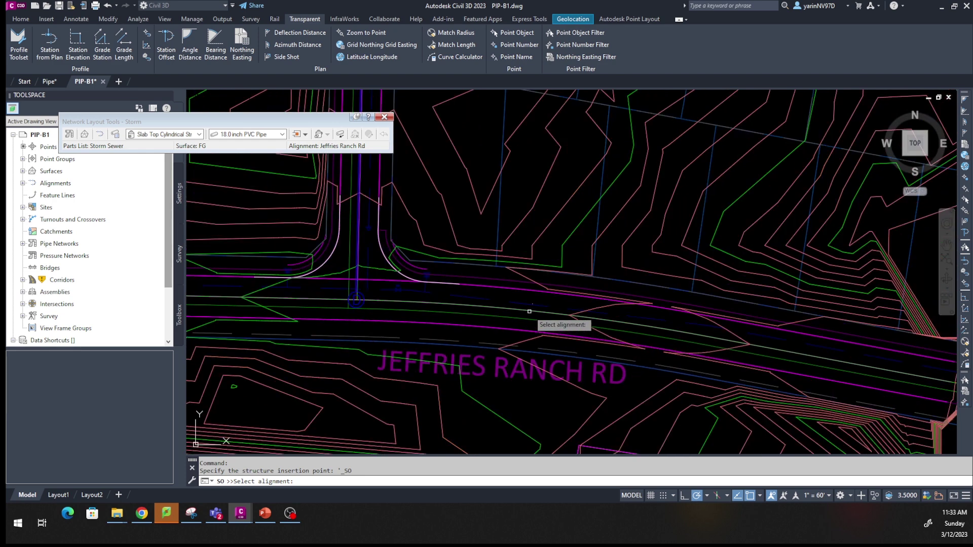
click(529, 310)
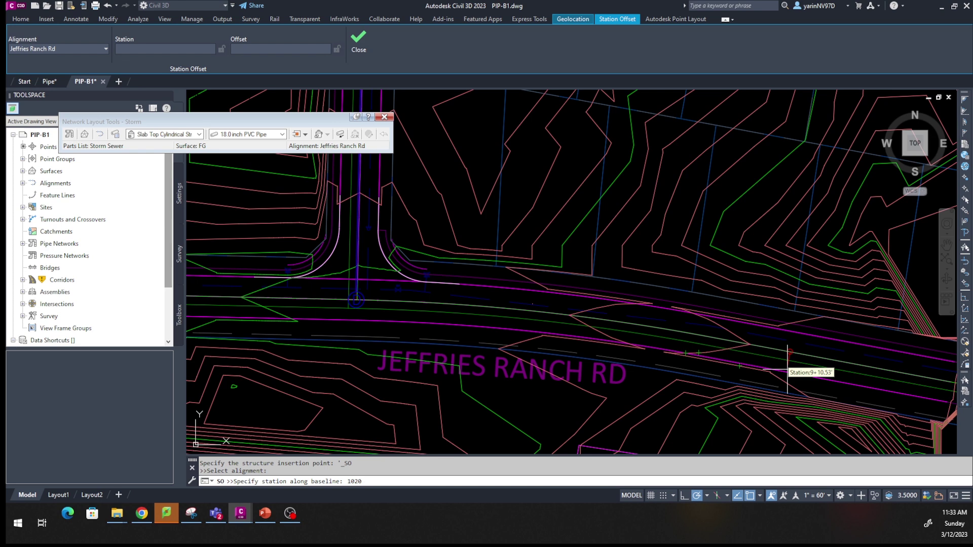
key(Return)
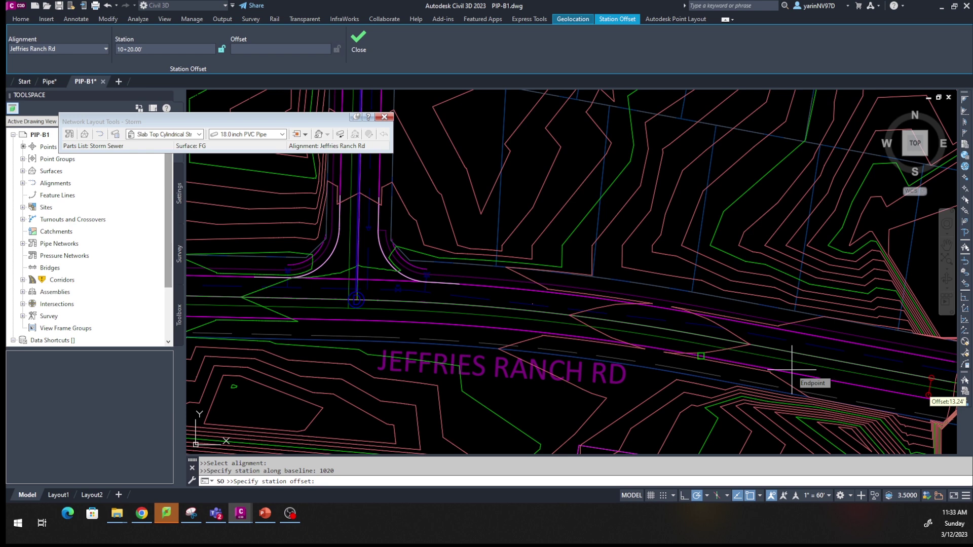
text(0)
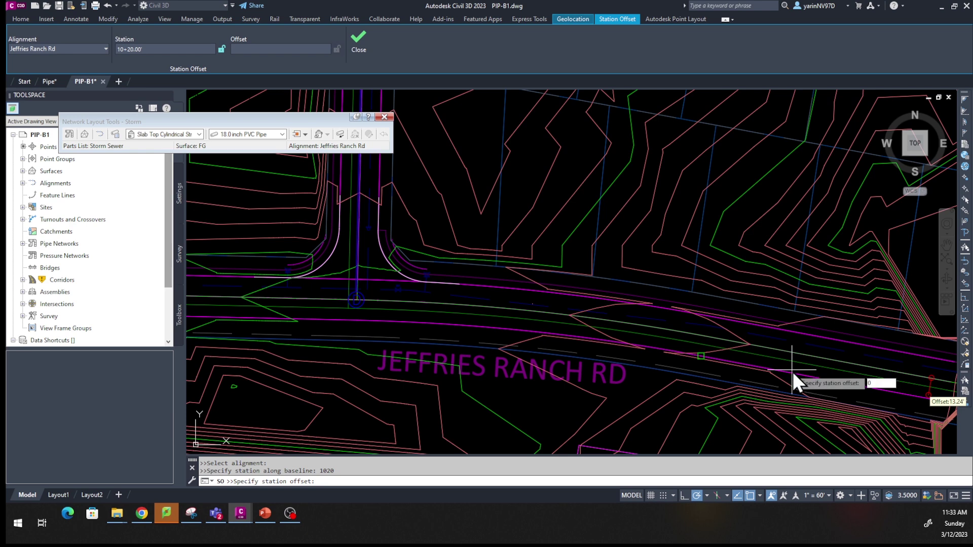
key(Return)
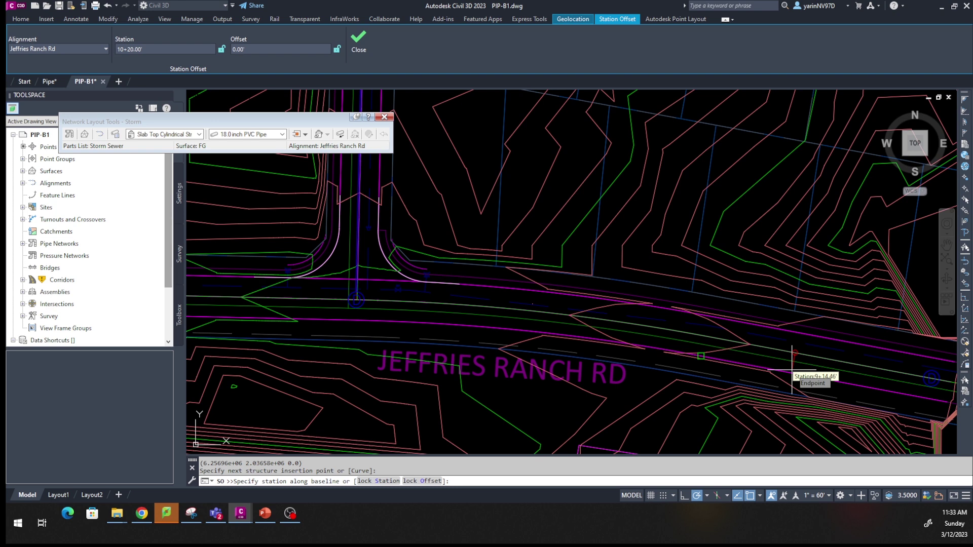
- End the station offset entry and run the pipe to the existing structure at the Ascent Place intersection, finishing the layout
key(Escape)
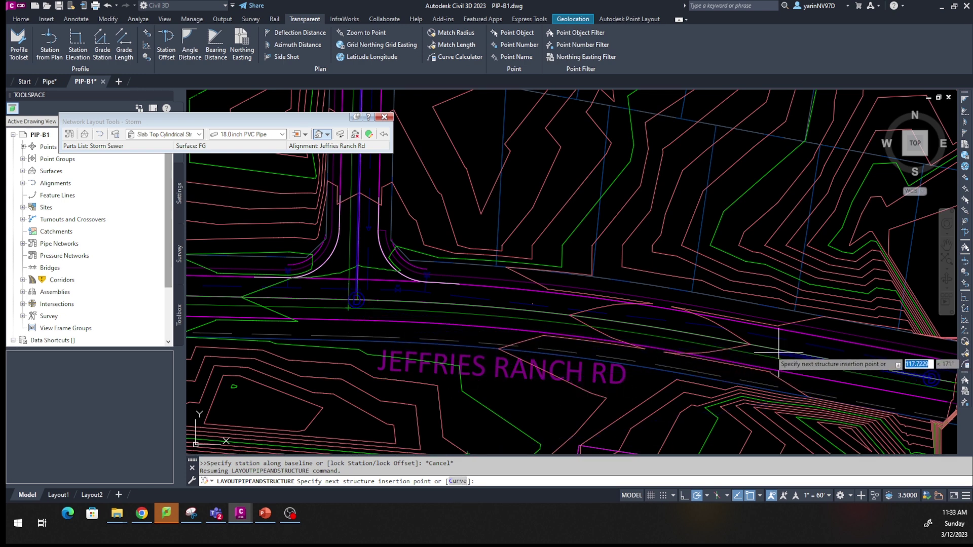
click(356, 302)
key(Return)
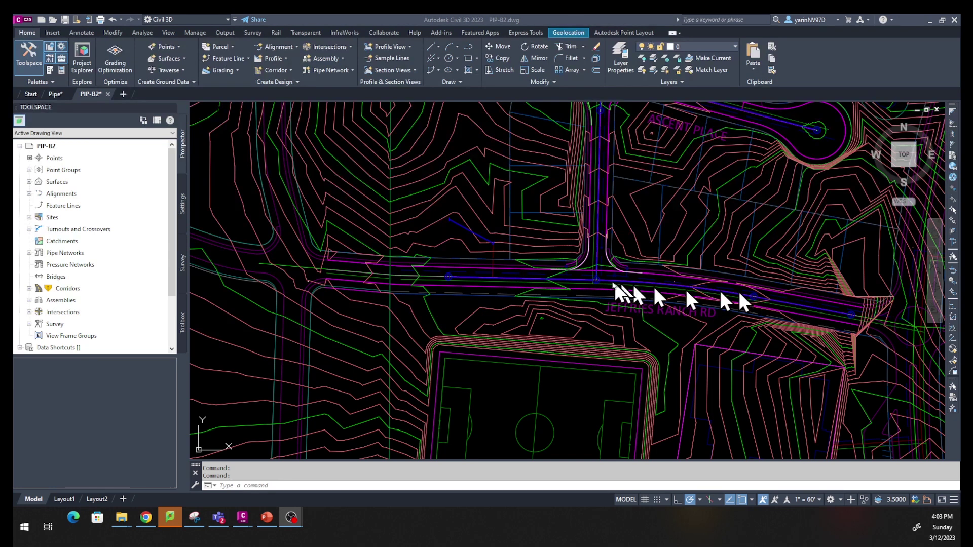
- Draw the storm pipes and structures that run along Jeffries Ranch Rd in the Jeffries Ranch Rd profile view
click(410, 251)
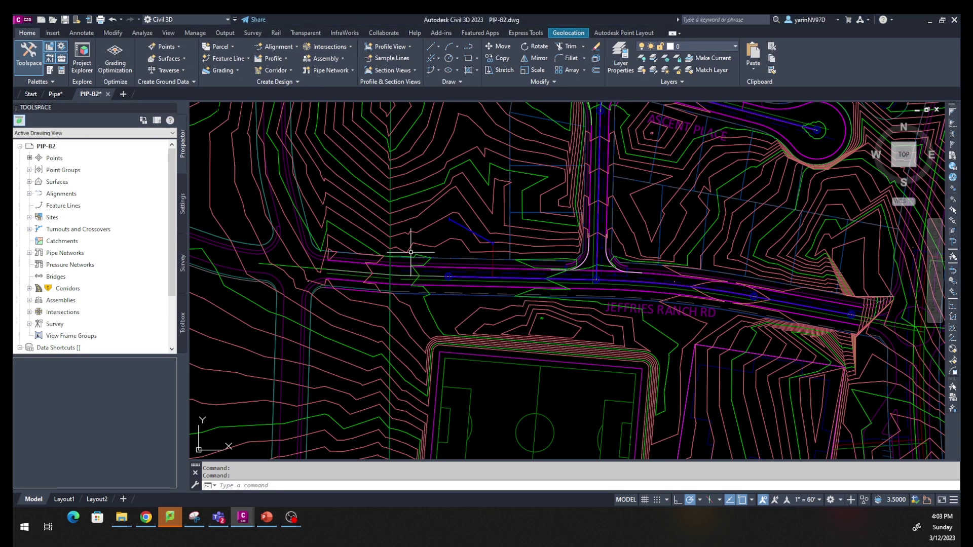
key(Escape)
click(414, 251)
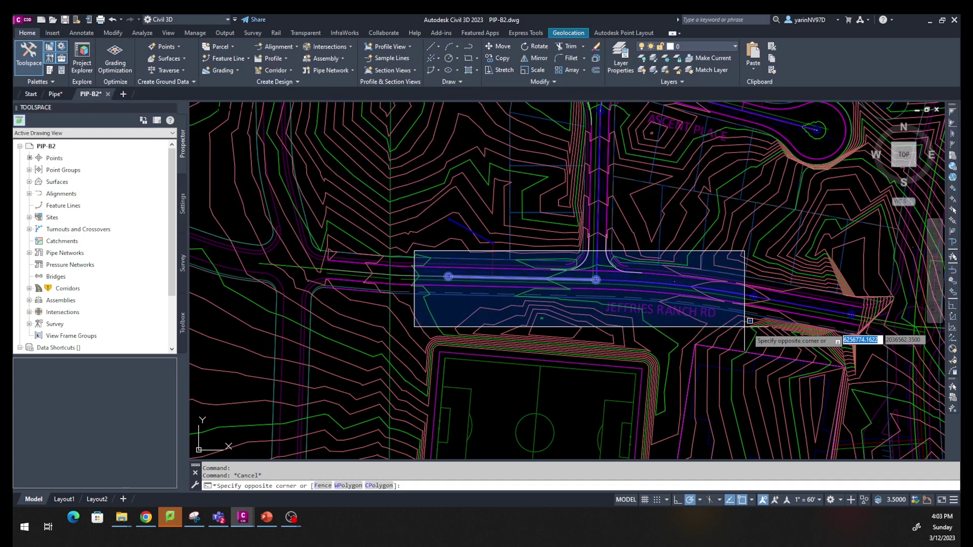
click(874, 339)
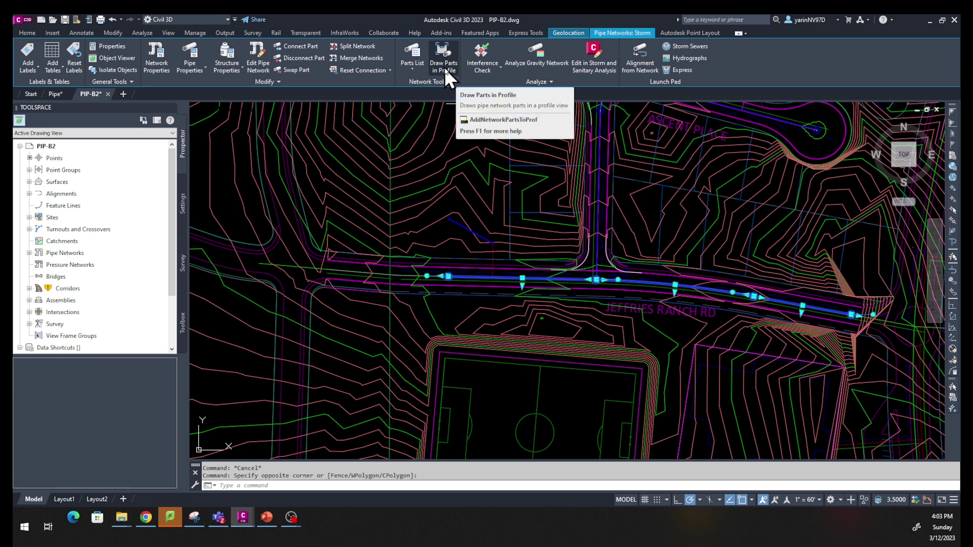
click(445, 68)
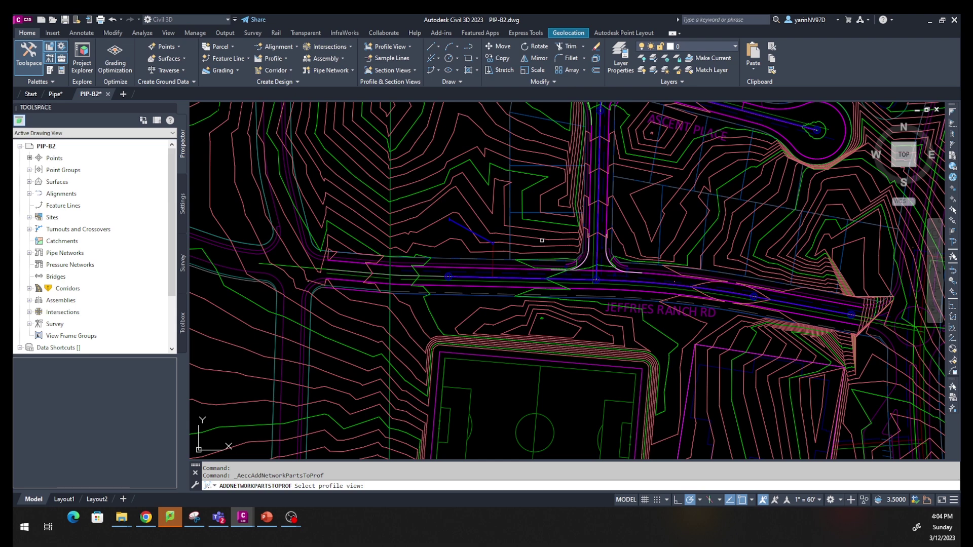
scroll(541, 240, down, 6)
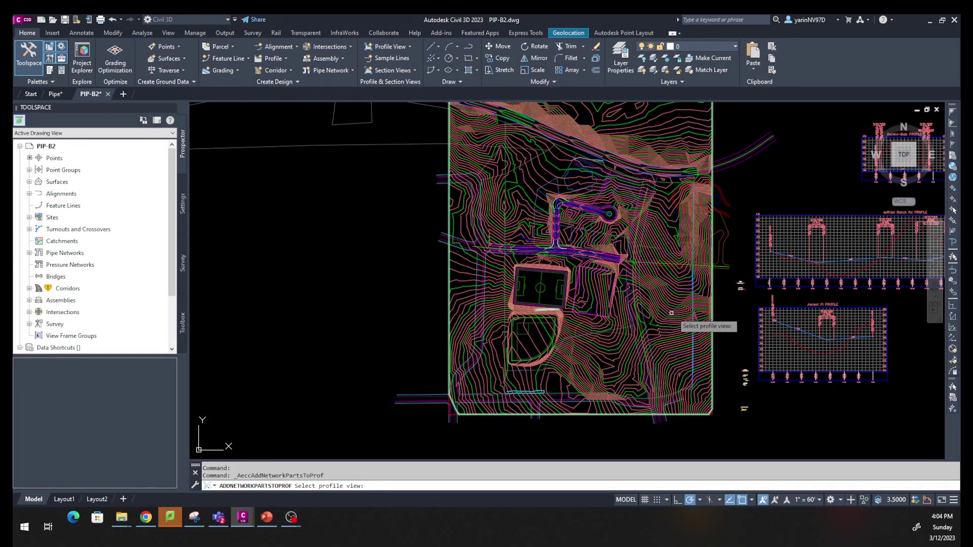
middle_drag(674, 313, 476, 322)
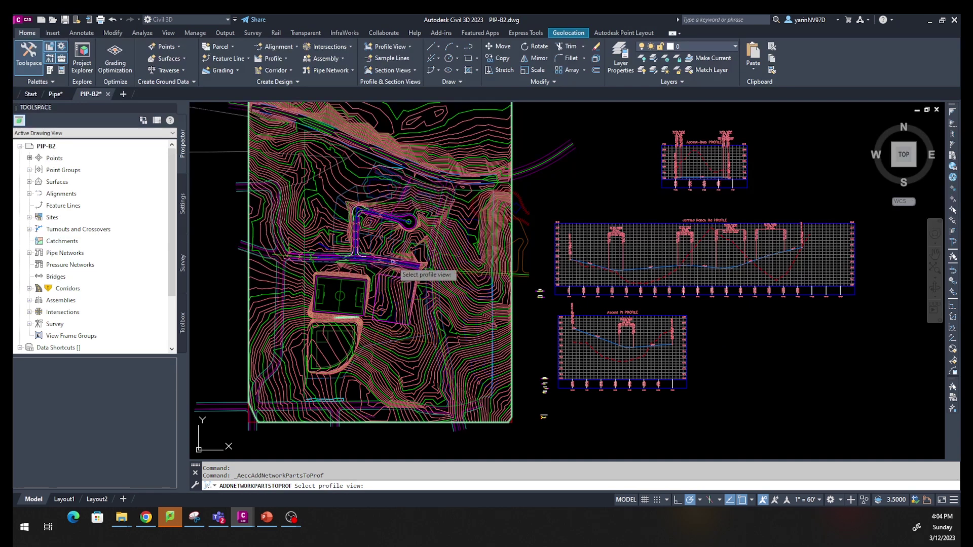
scroll(602, 416, up, 5)
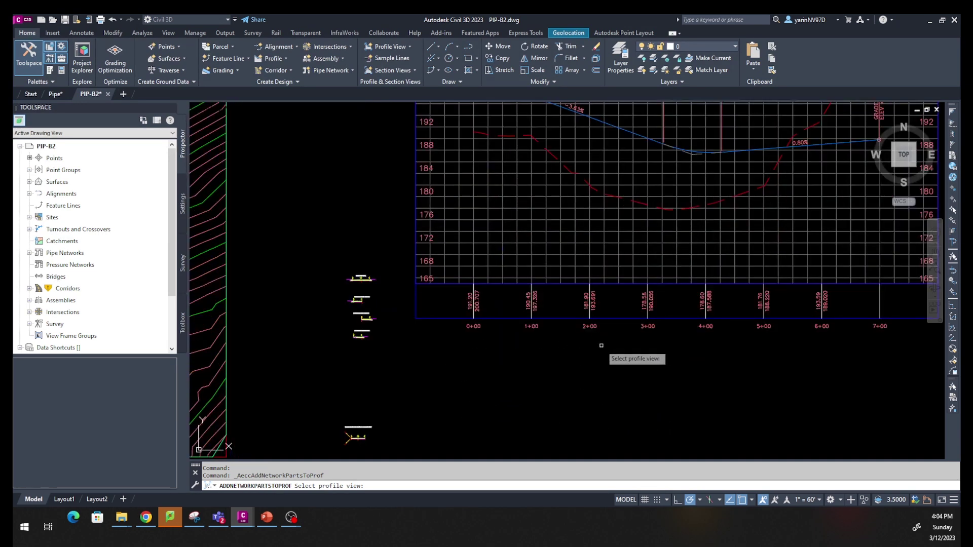
scroll(624, 320, up, 2)
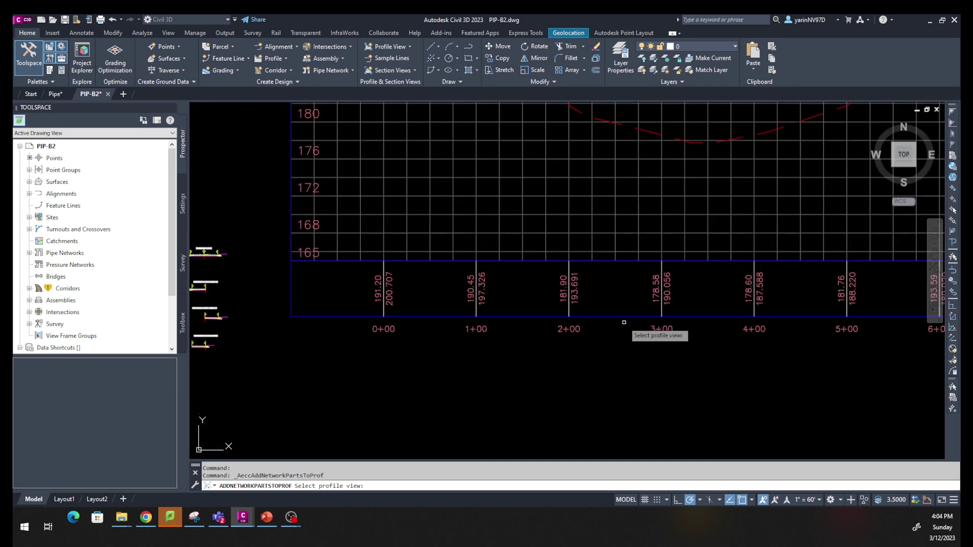
scroll(624, 324, down, 6)
scroll(629, 335, down, 2)
scroll(654, 390, up, 2)
scroll(673, 335, up, 1)
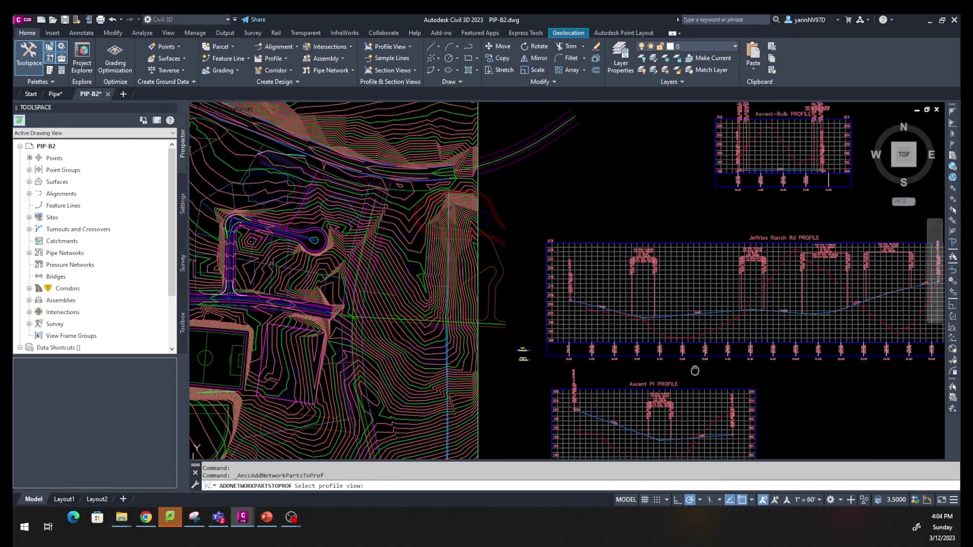
scroll(674, 310, down, 1)
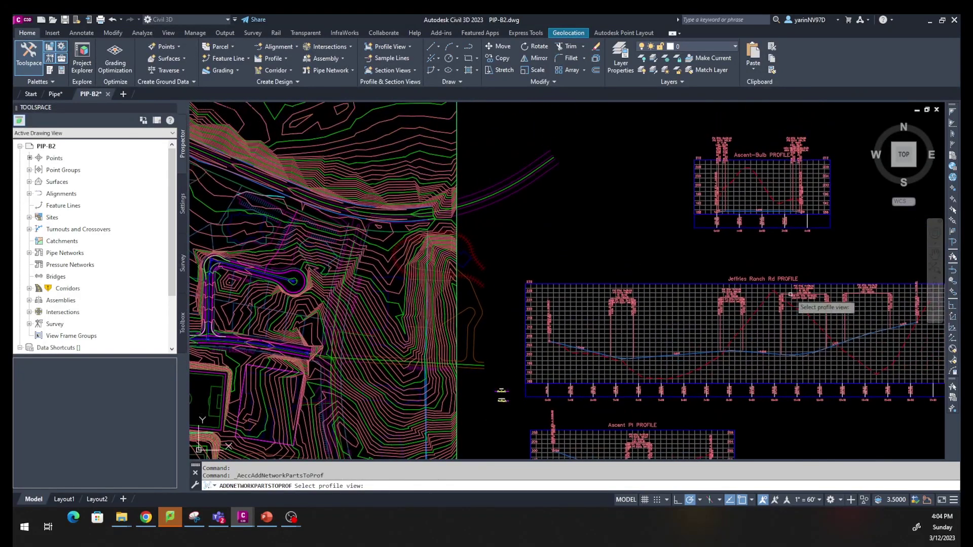
click(719, 287)
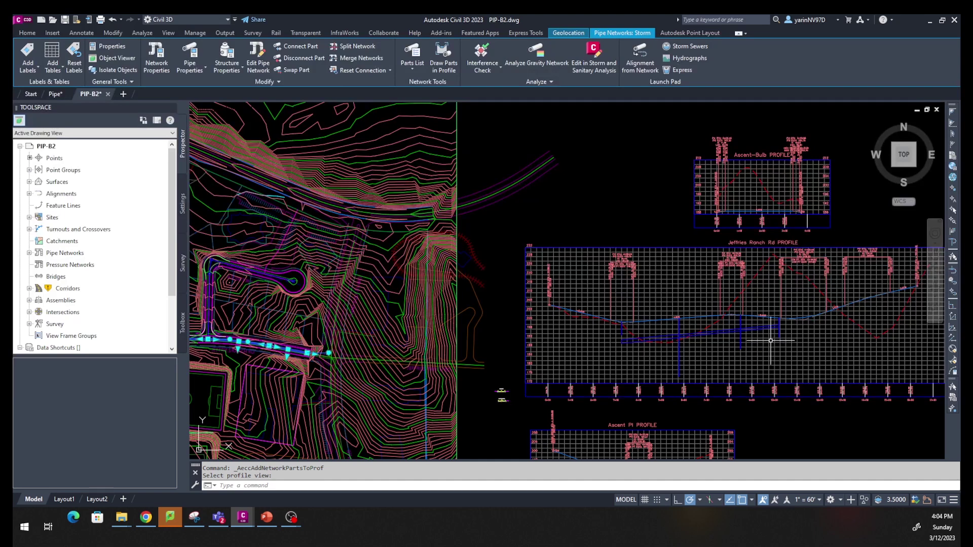
- Review which storm pipes and structures are set to draw in the Jeffries Ranch Rd profile view properties
key(Escape)
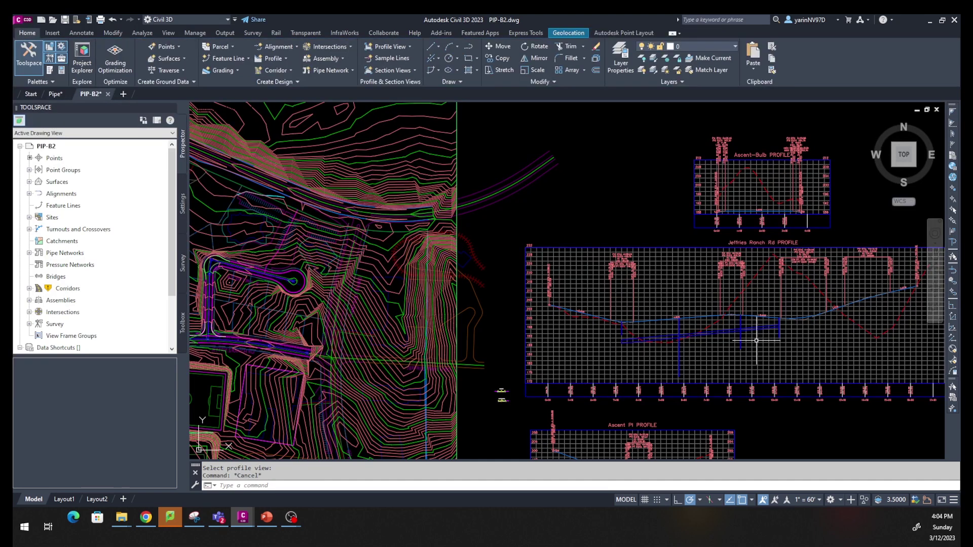
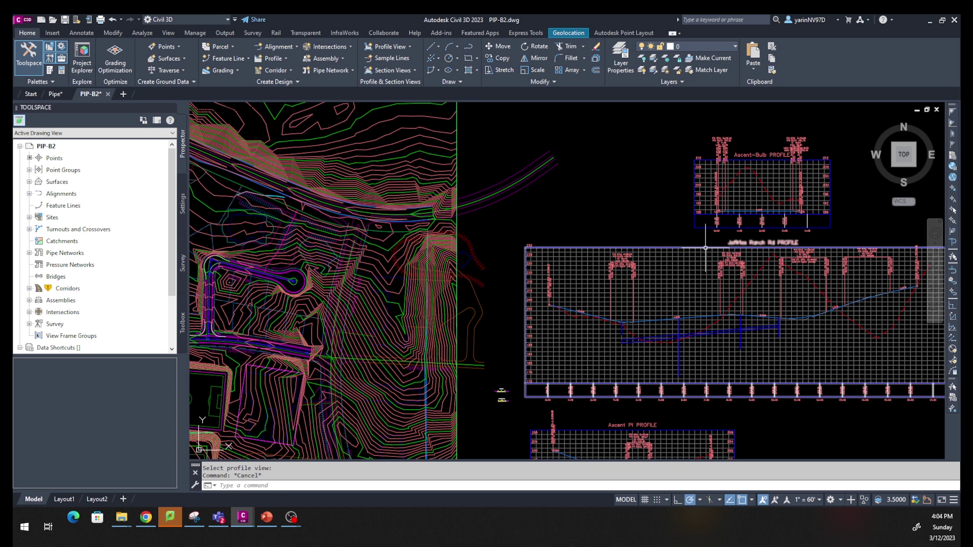
click(705, 247)
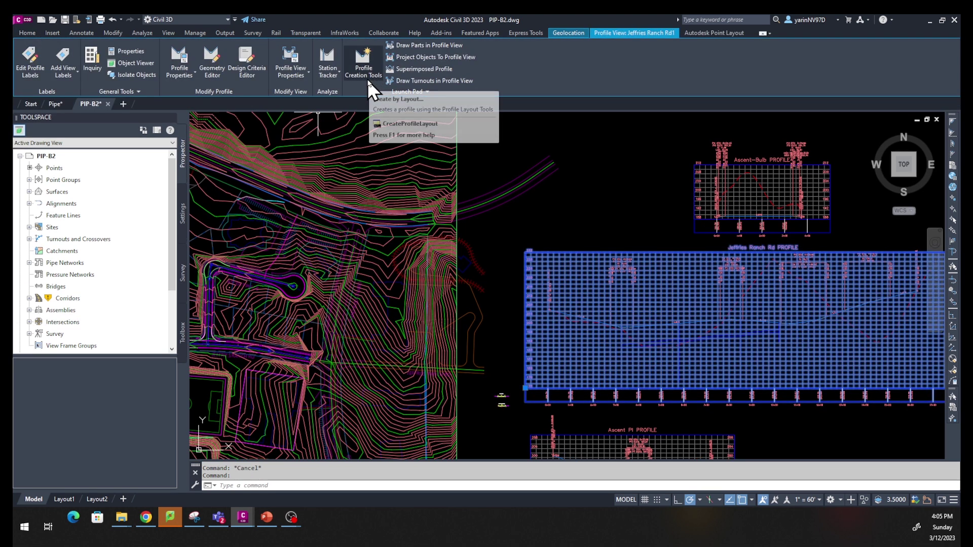
click(293, 72)
click(294, 87)
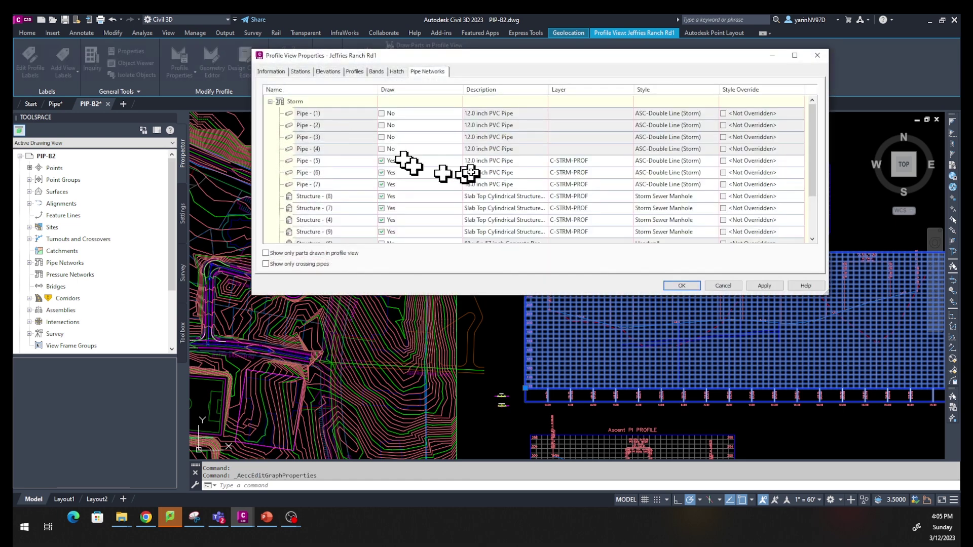
click(355, 71)
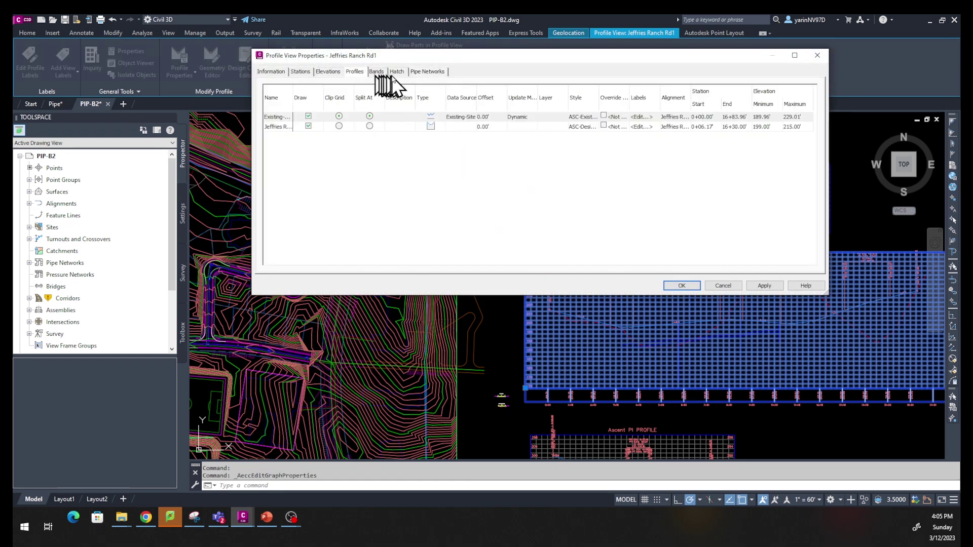
click(425, 73)
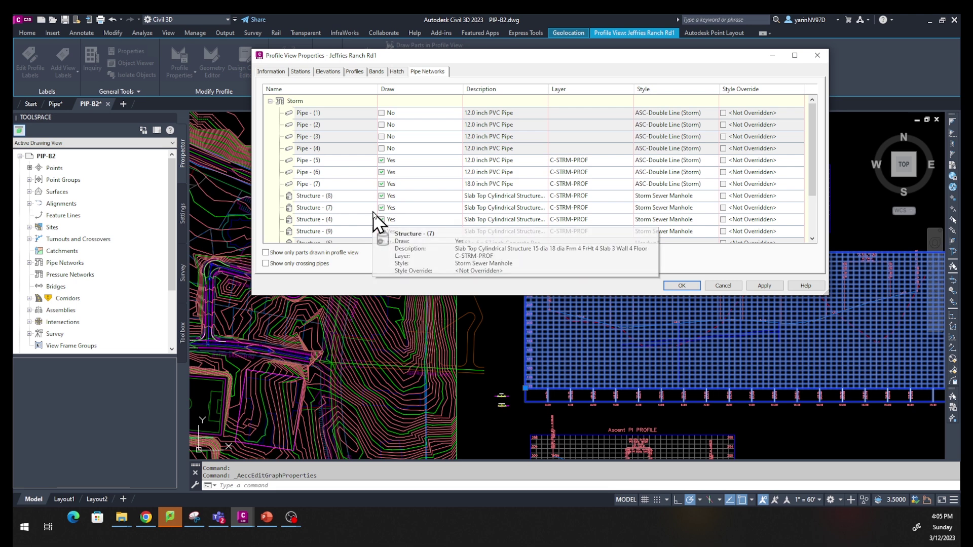
scroll(366, 215, down, 2)
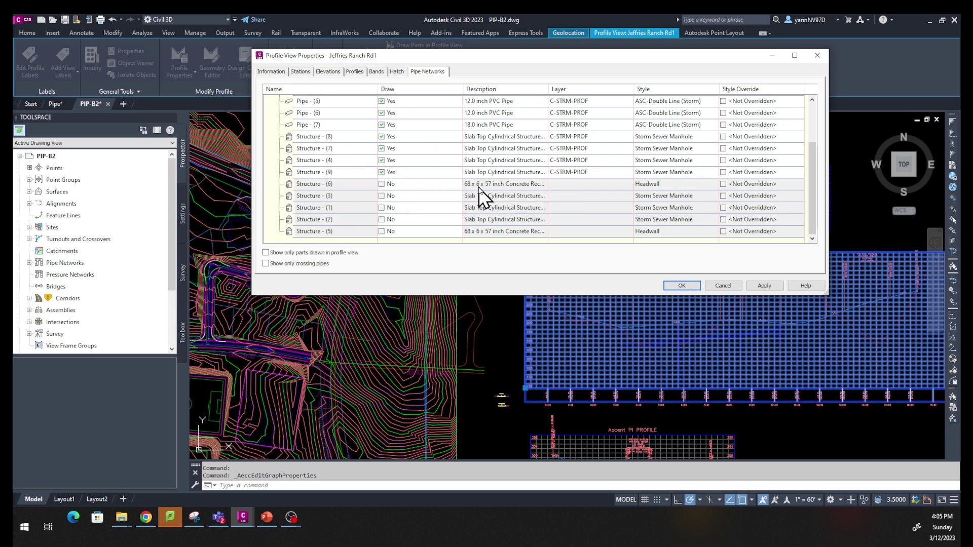
click(763, 285)
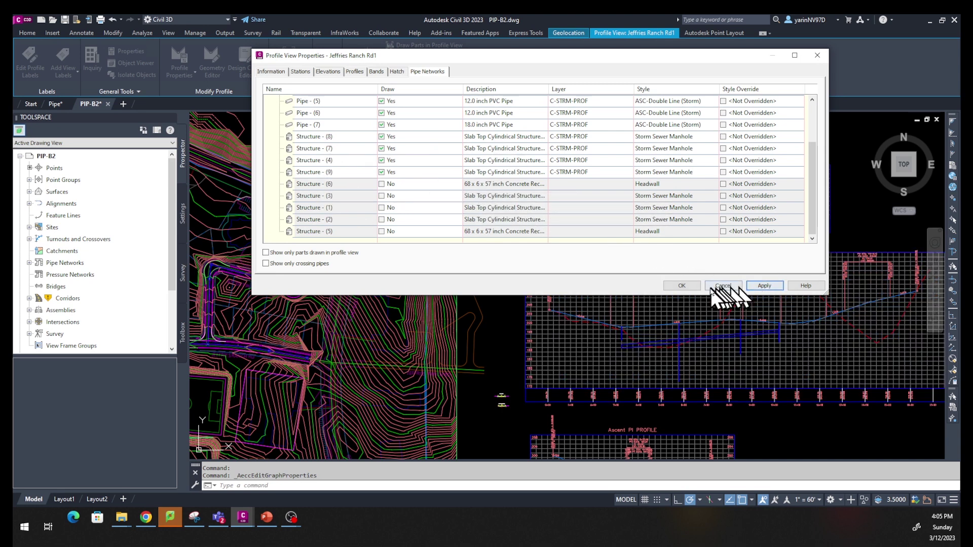
click(682, 286)
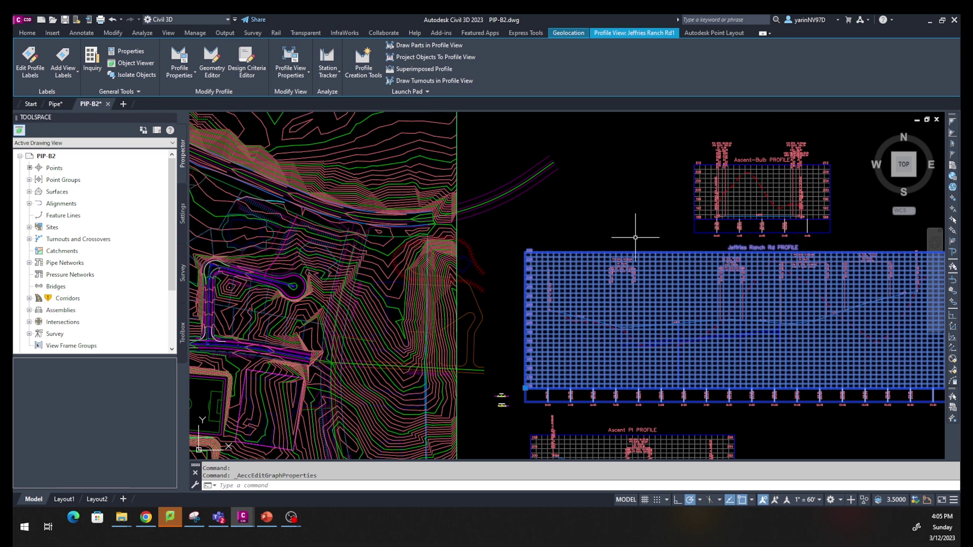
key(Escape)
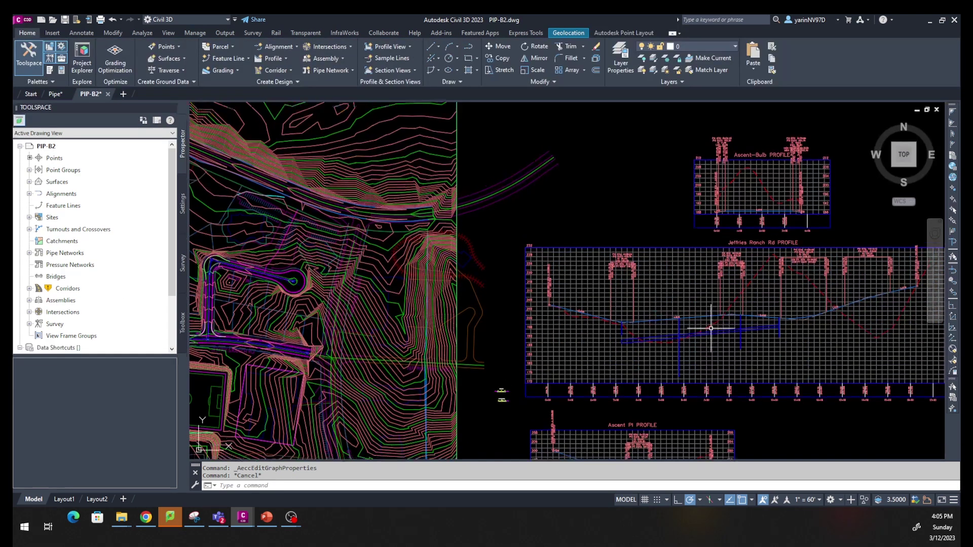
- Swap the pipe between the two headwalls north of Jeffries Ranch Rd for a larger pipe size and clear the selection
middle_drag(776, 350, 737, 344)
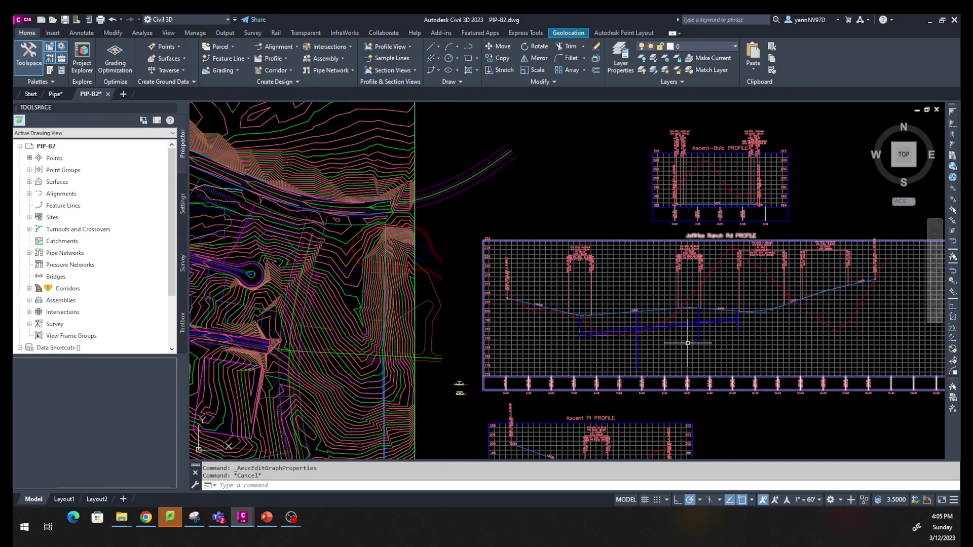
scroll(687, 340, up, 2)
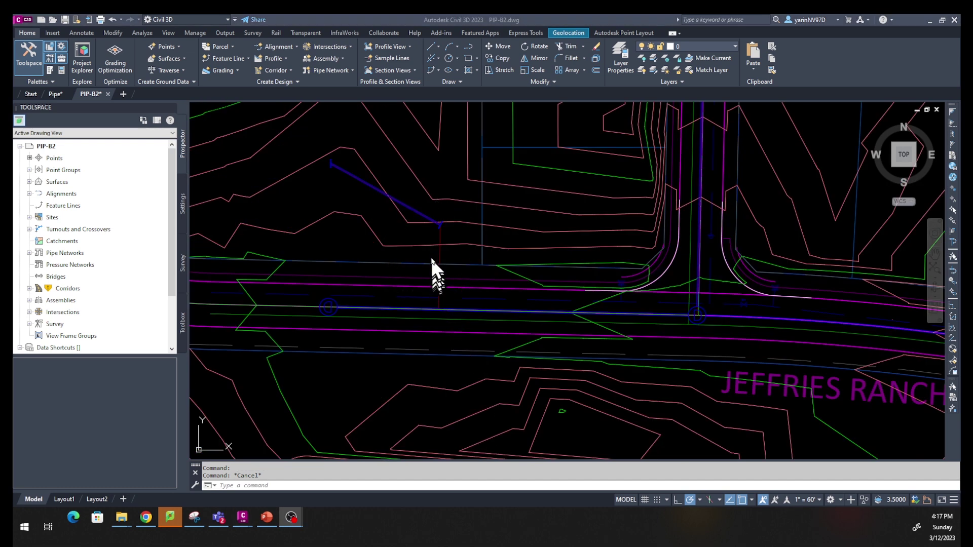
scroll(378, 209, up, 2)
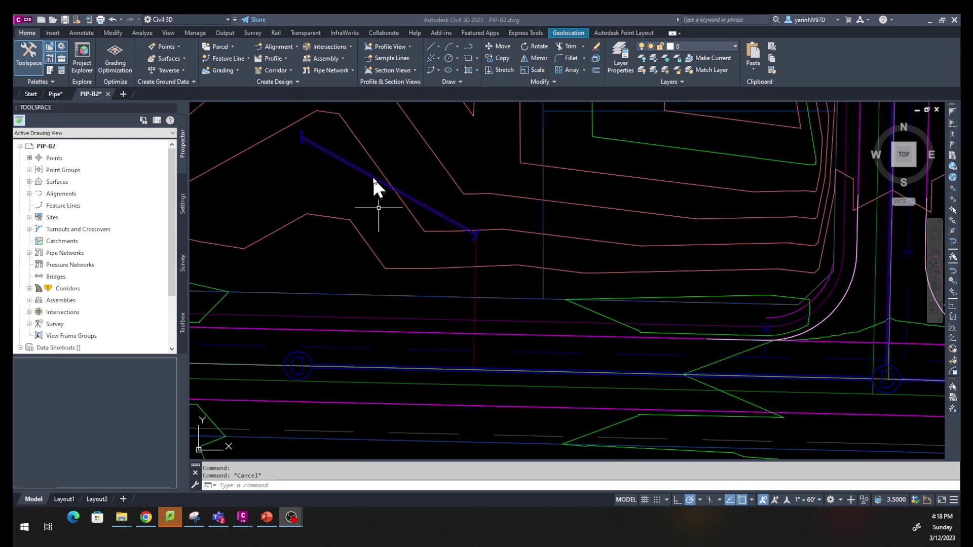
click(374, 179)
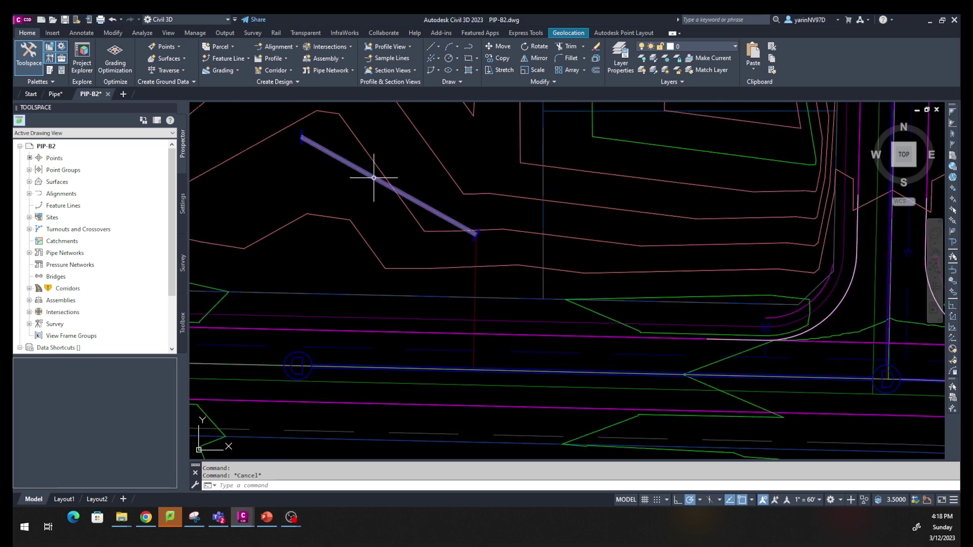
click(373, 179)
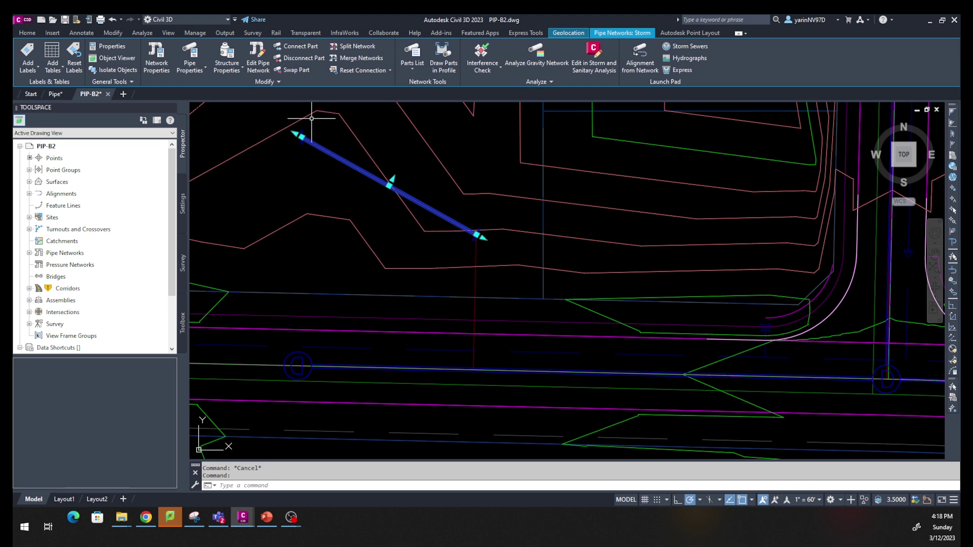
click(295, 70)
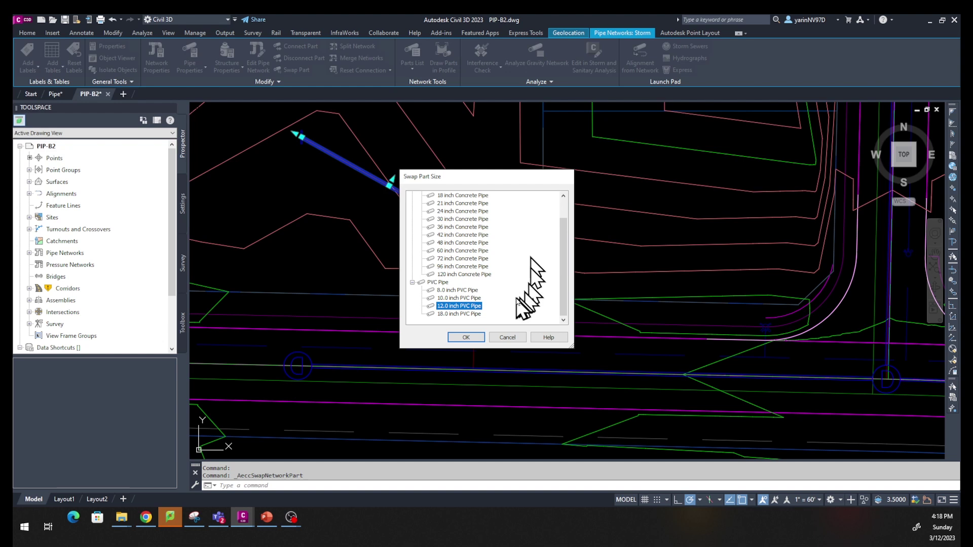
click(471, 338)
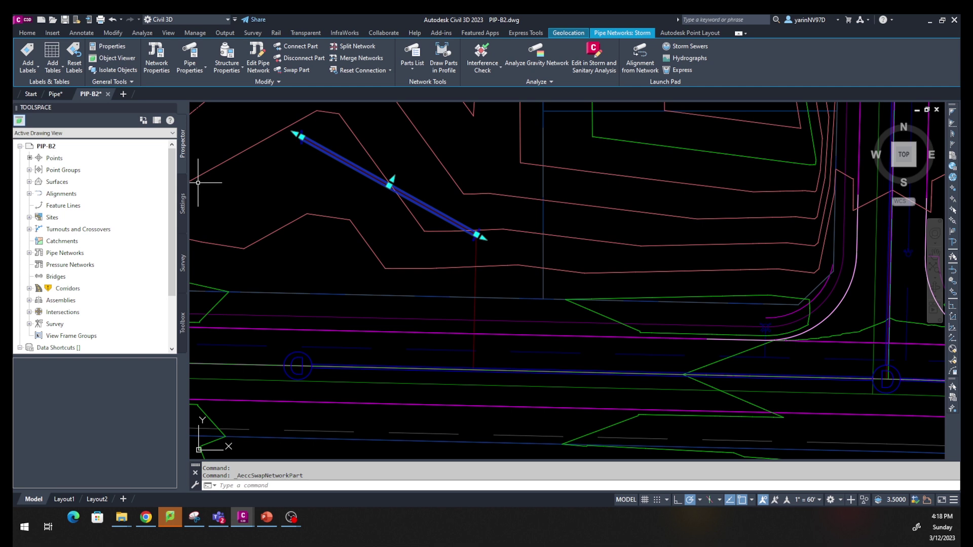
key(alt+Tab)
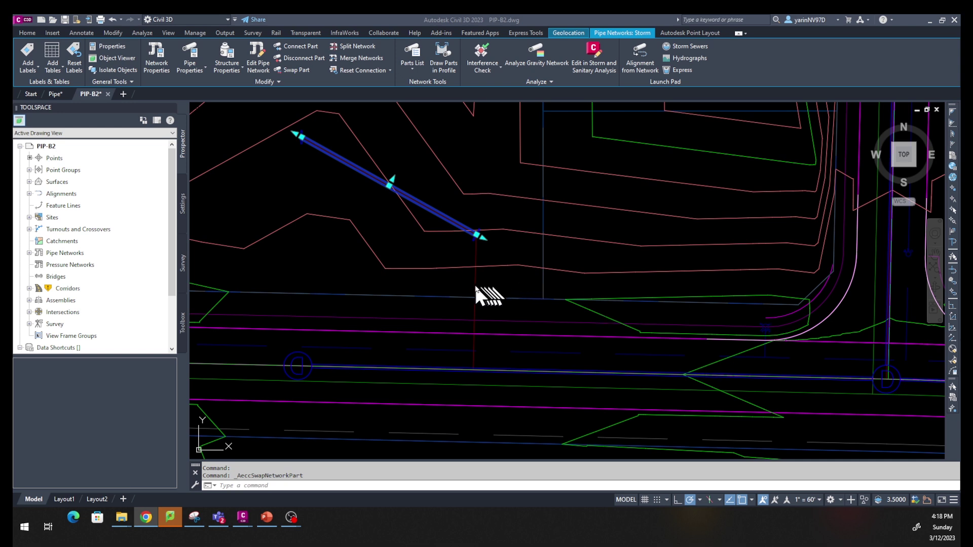
click(333, 195)
mouse_move(340, 234)
middle_down()
mouse_move(341, 221)
mouse_move(380, 254)
middle_up()
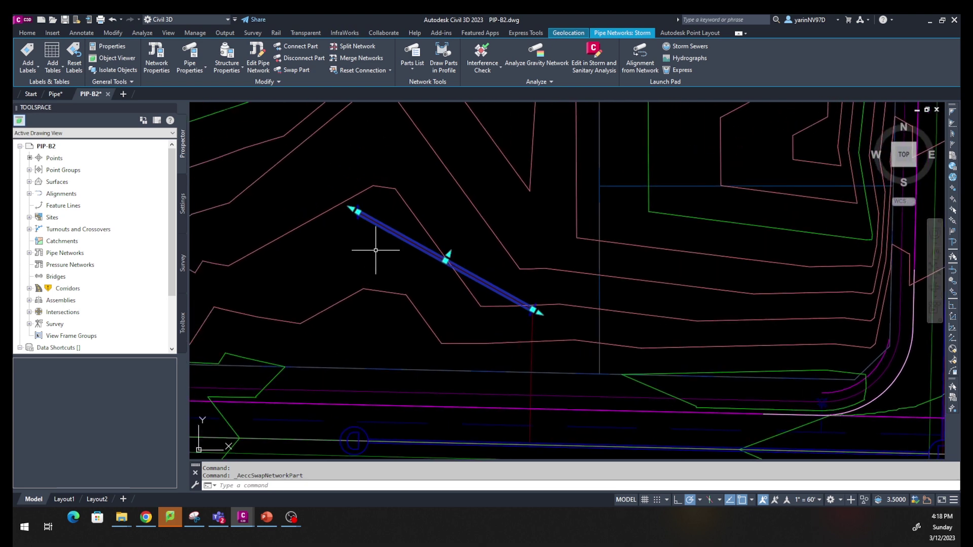
key(Escape)
- Change the object style of the headwall at the pipe's northwest end to Flared End Section
scroll(357, 217, up, 5)
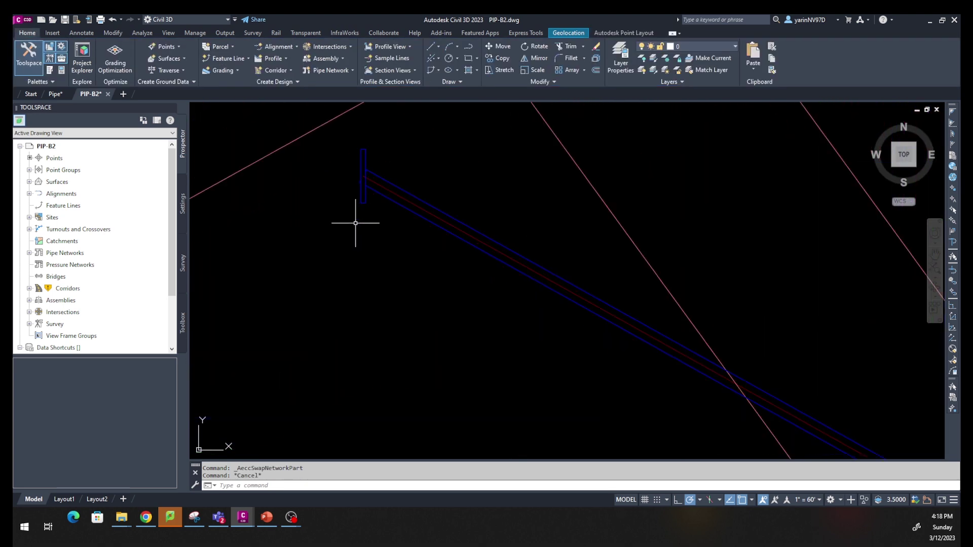
click(365, 182)
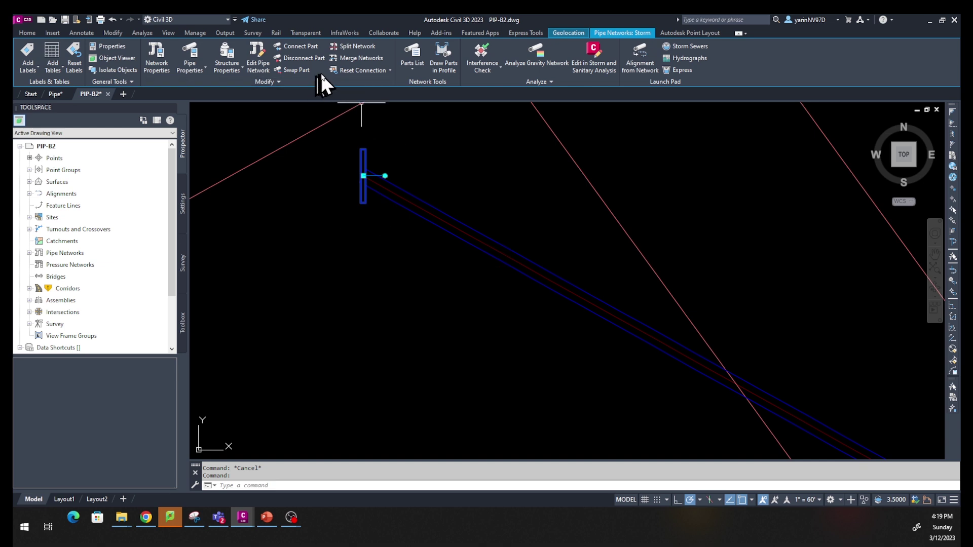
click(228, 63)
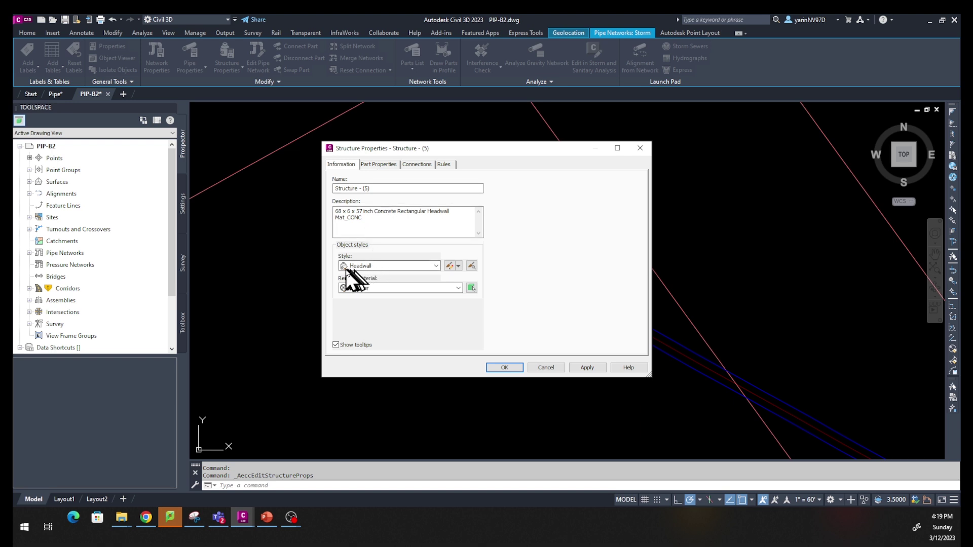
click(435, 267)
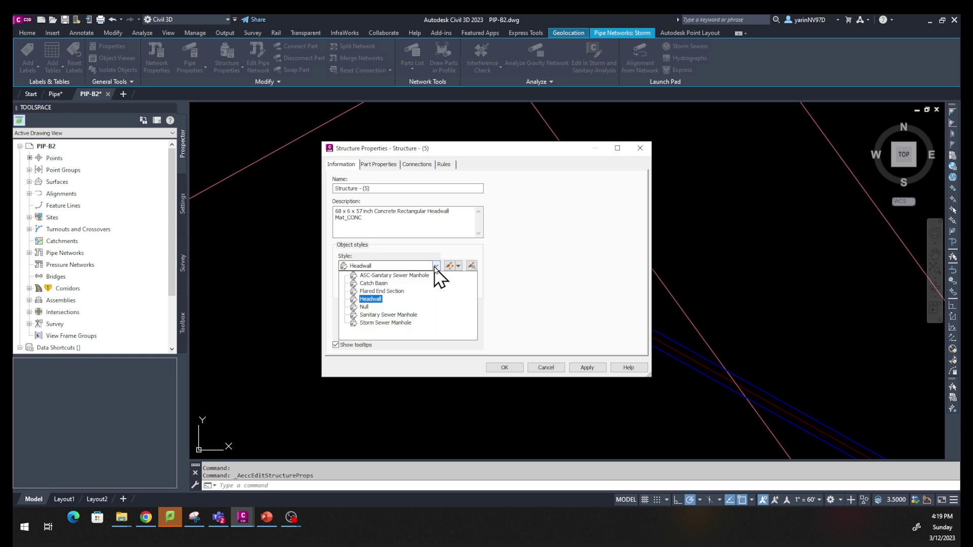
click(405, 291)
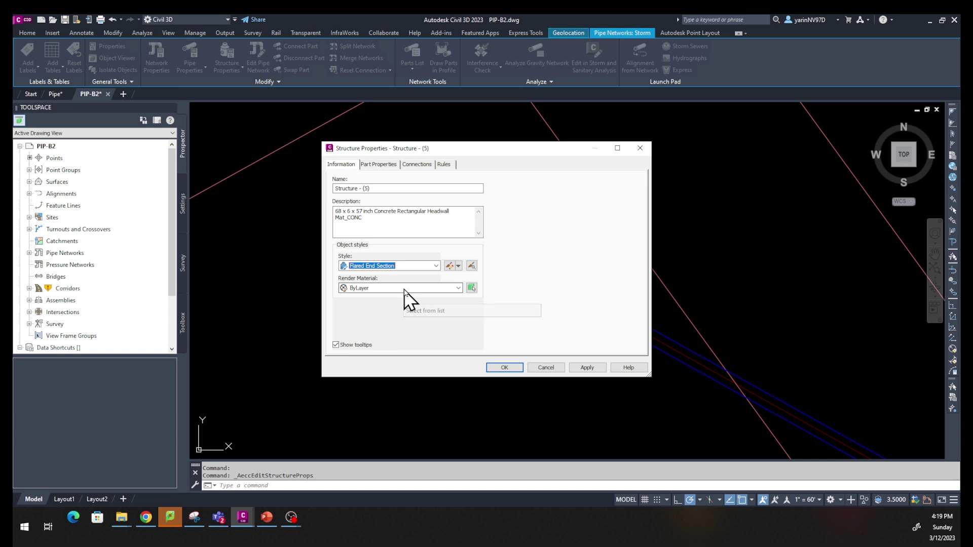
click(583, 368)
click(506, 367)
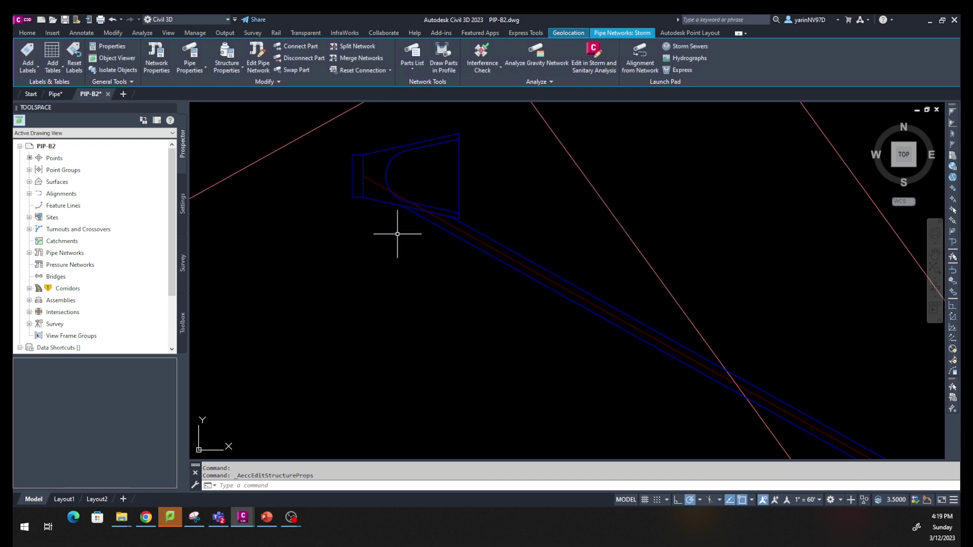
- Set the uniform background color of 2D model space to White in the drawing window options
scroll(483, 269, down, 4)
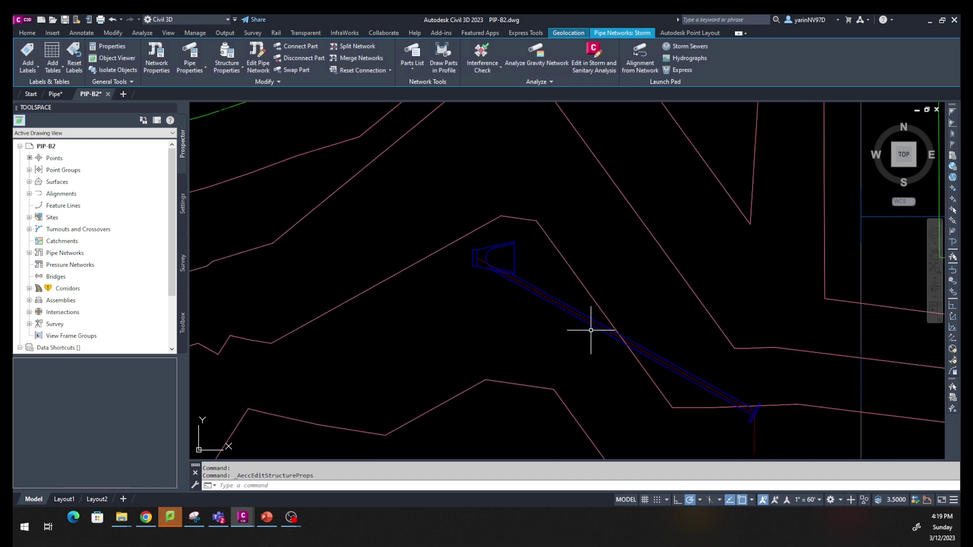
middle_drag(533, 344, 464, 293)
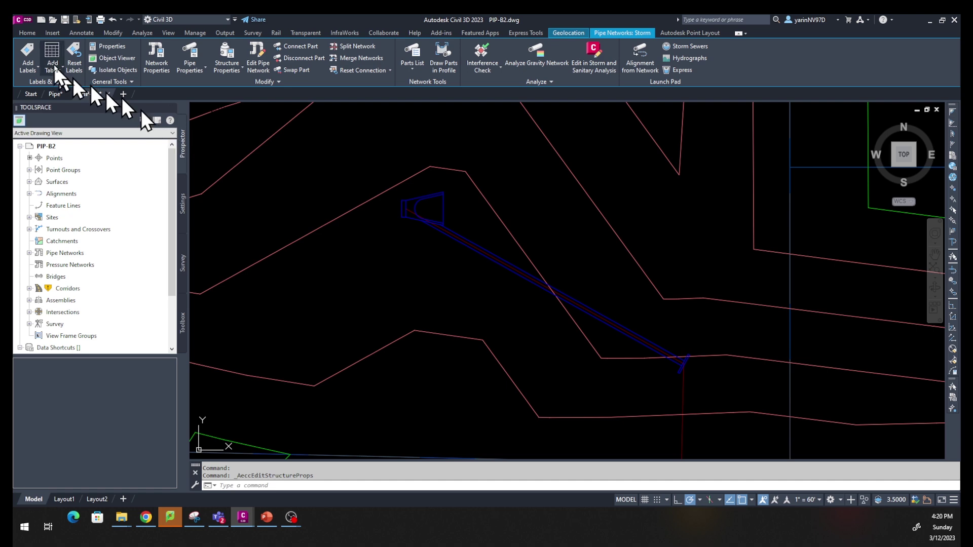
click(19, 20)
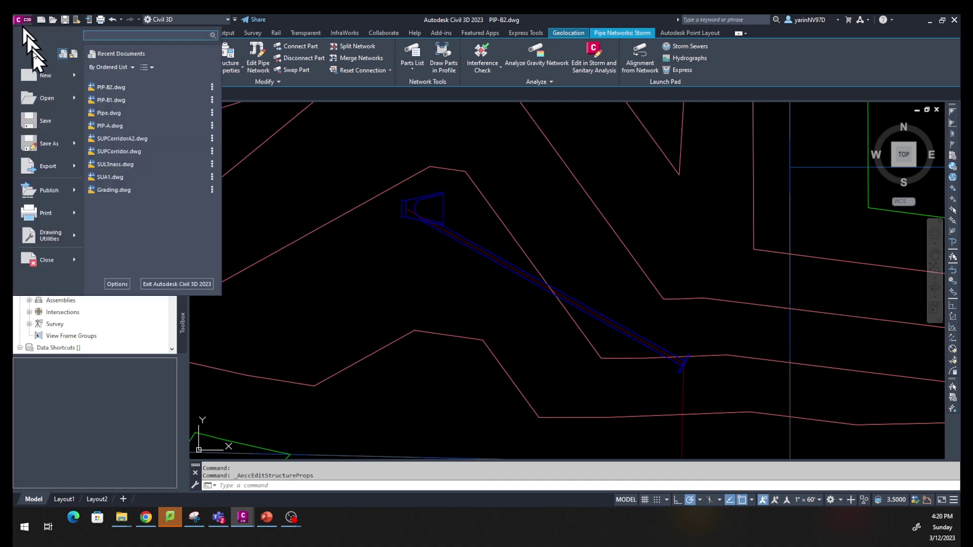
click(114, 284)
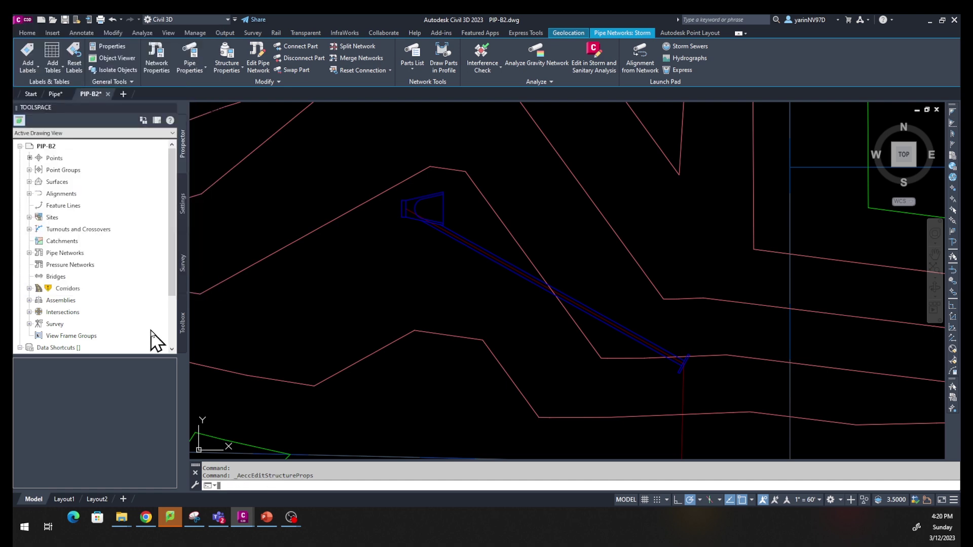
click(449, 335)
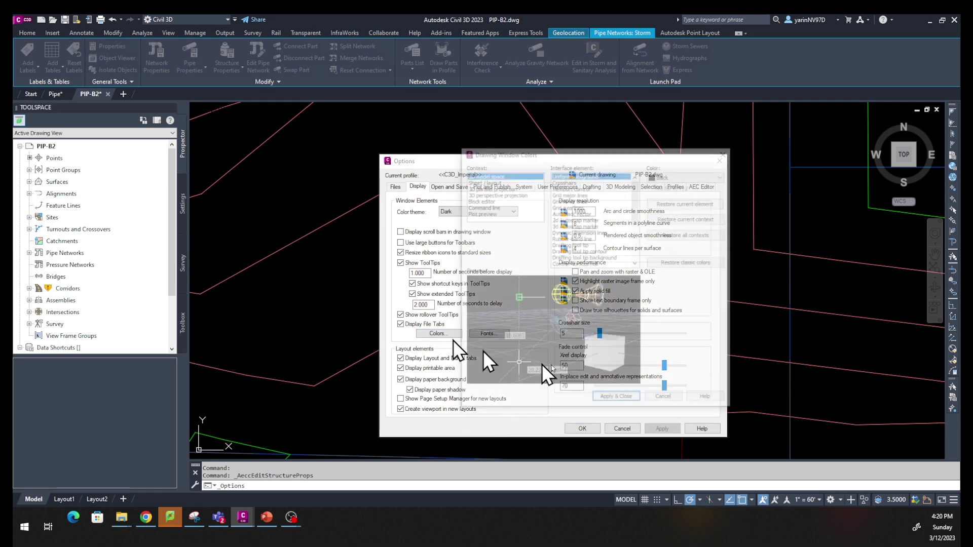
click(723, 176)
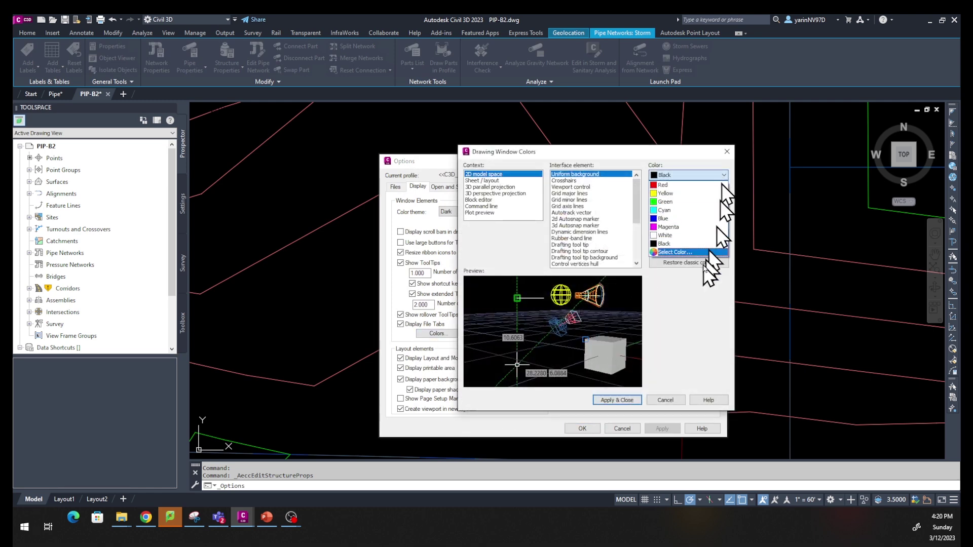
click(664, 235)
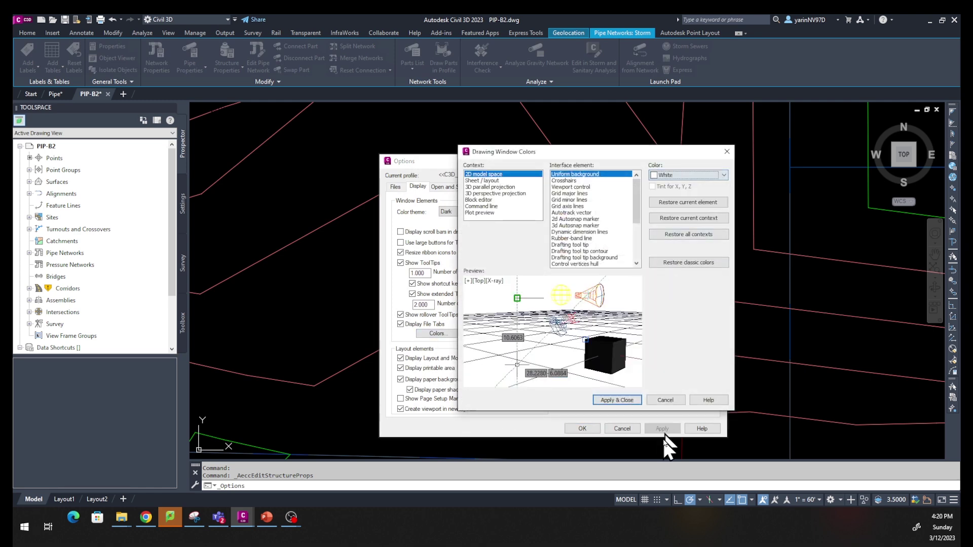
click(618, 401)
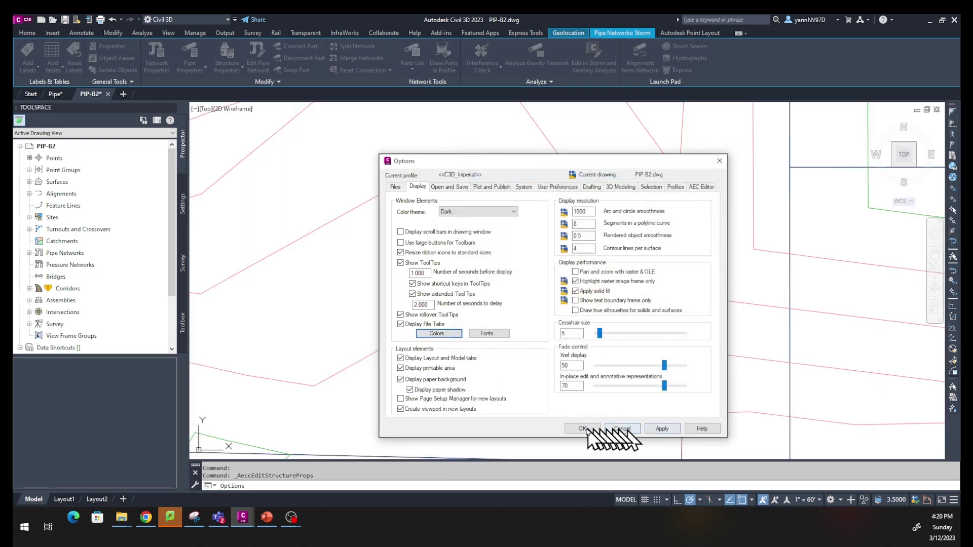
click(583, 430)
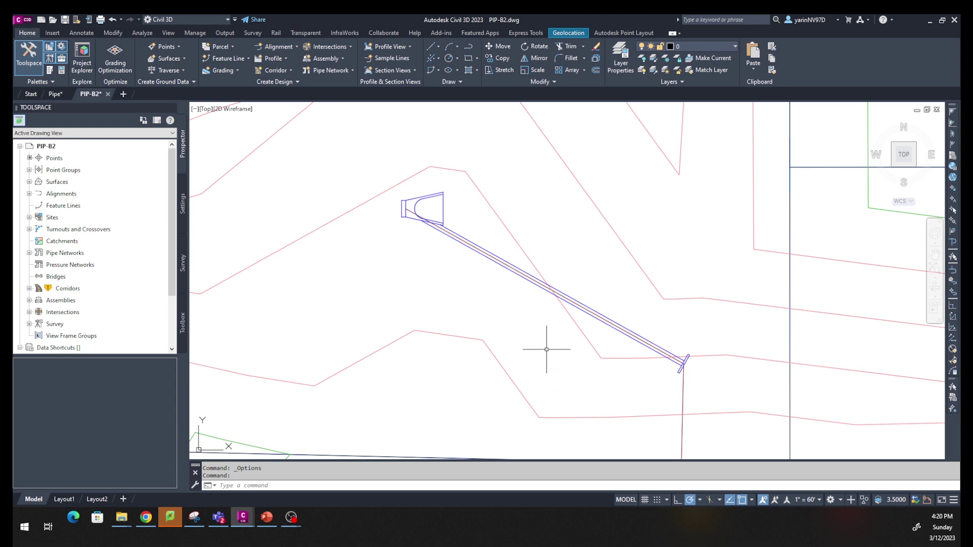
- Move the flared end section slightly west of its original position and rotate it so its wide end faces north
click(419, 218)
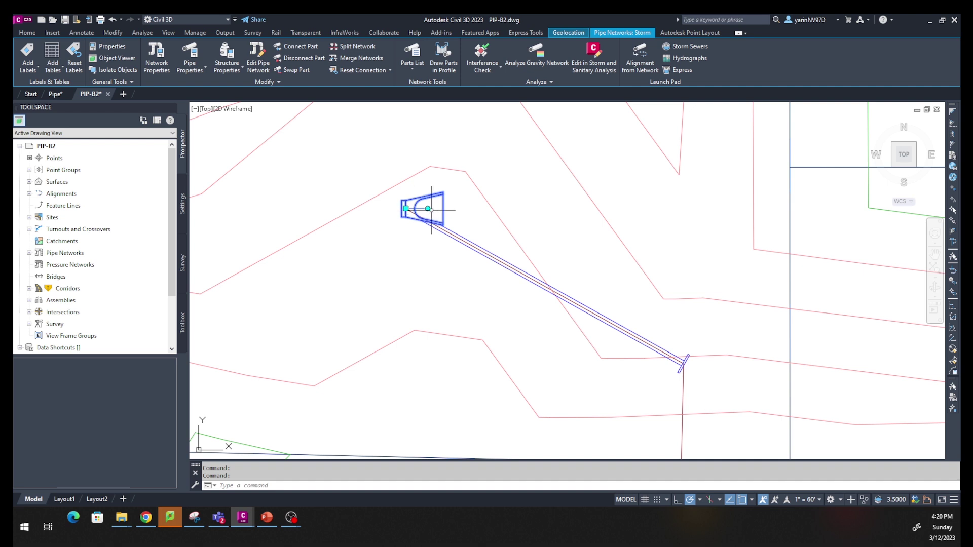
click(406, 208)
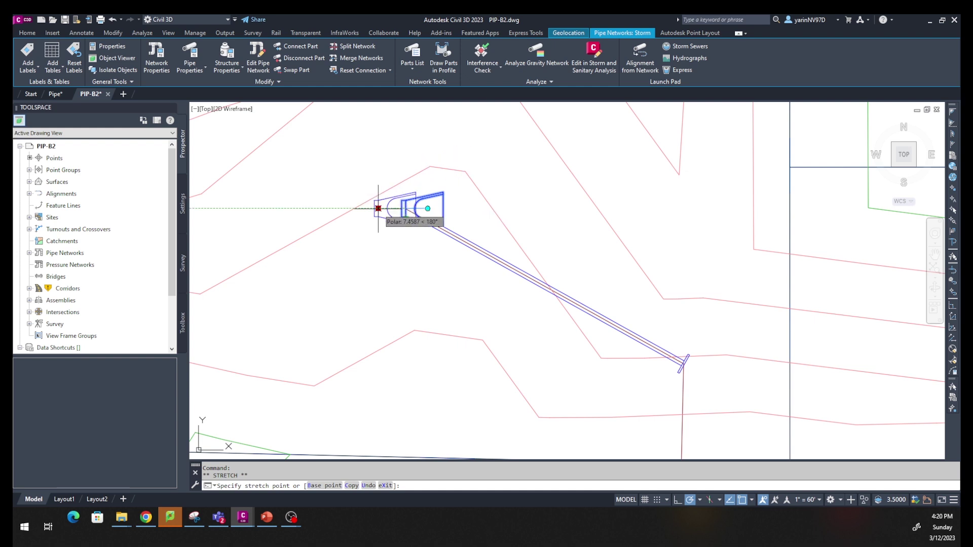
click(378, 208)
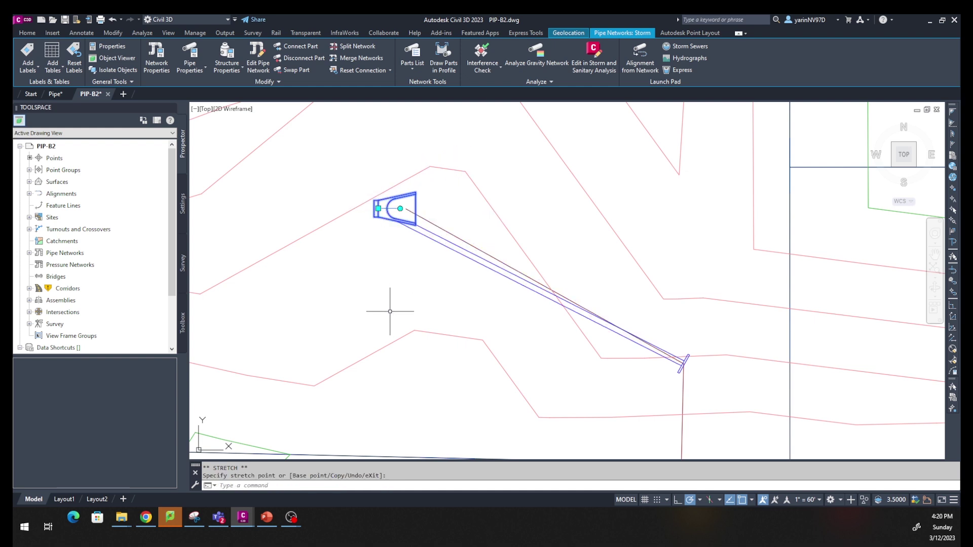
click(400, 208)
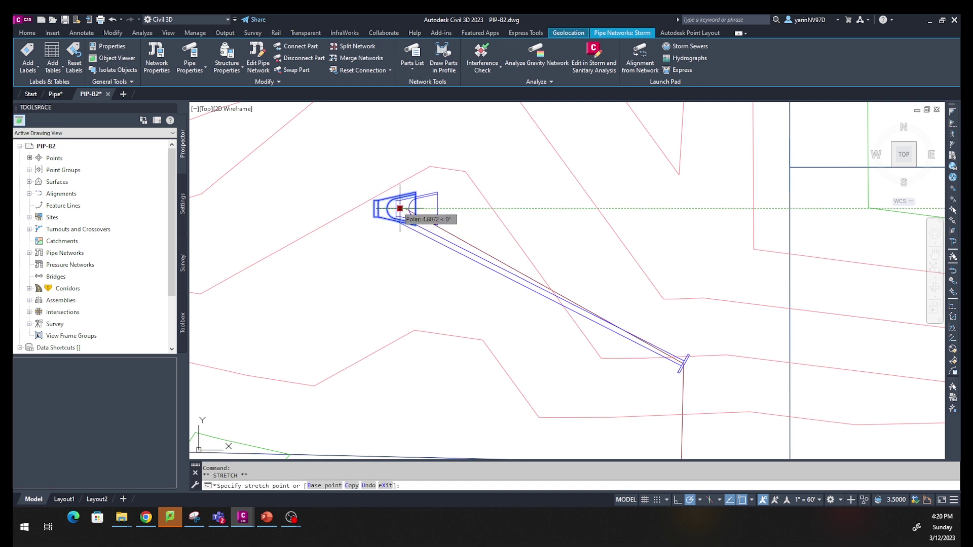
click(394, 208)
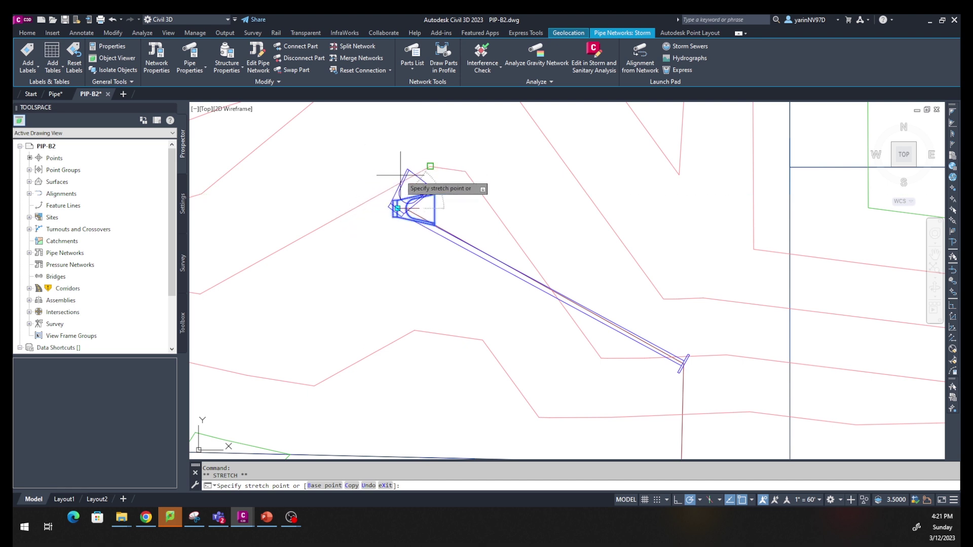
key(Escape)
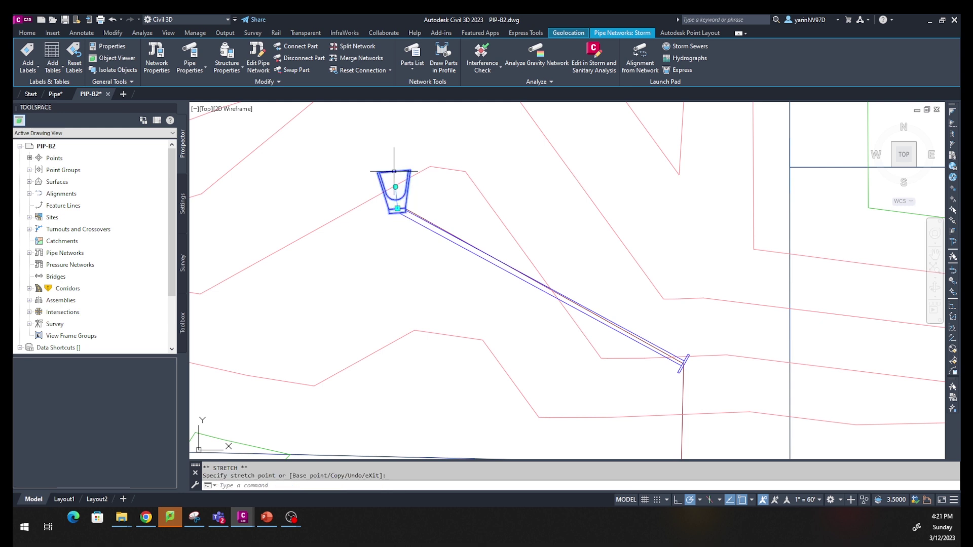